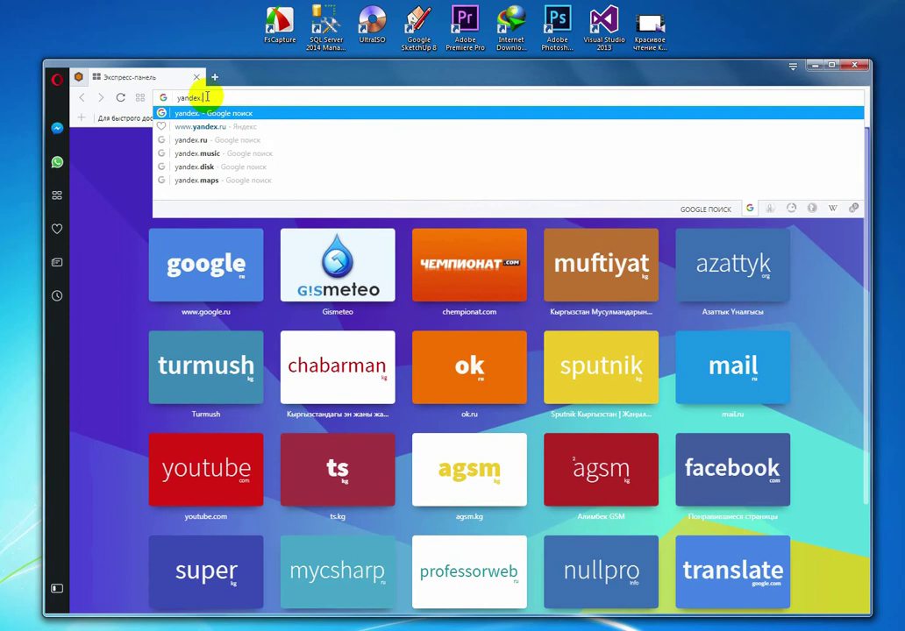
# Step: Load the yandex.ru home page and open the new-mailbox form via 'Завести почту'
pyautogui.press('Return')
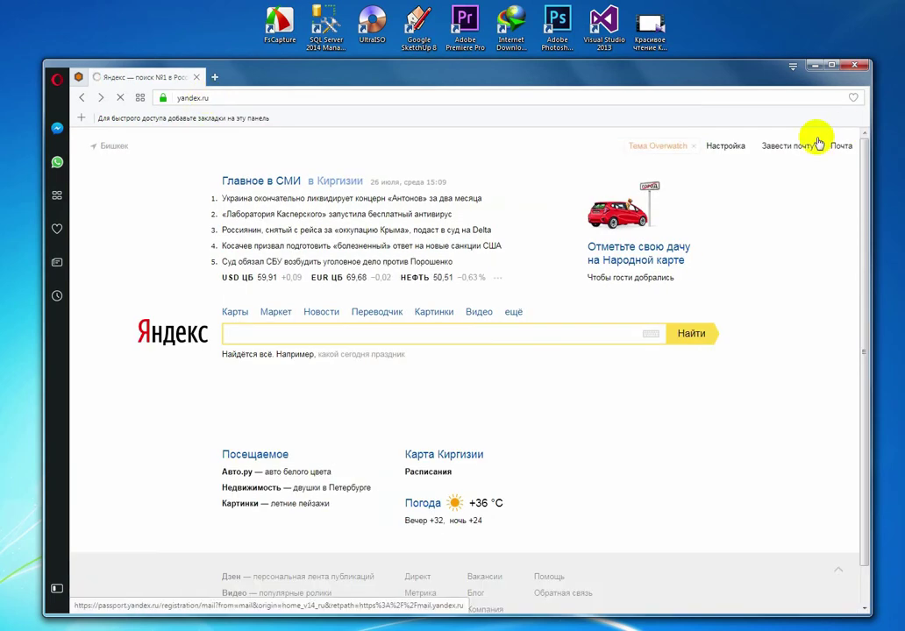
pyautogui.click(768, 144)
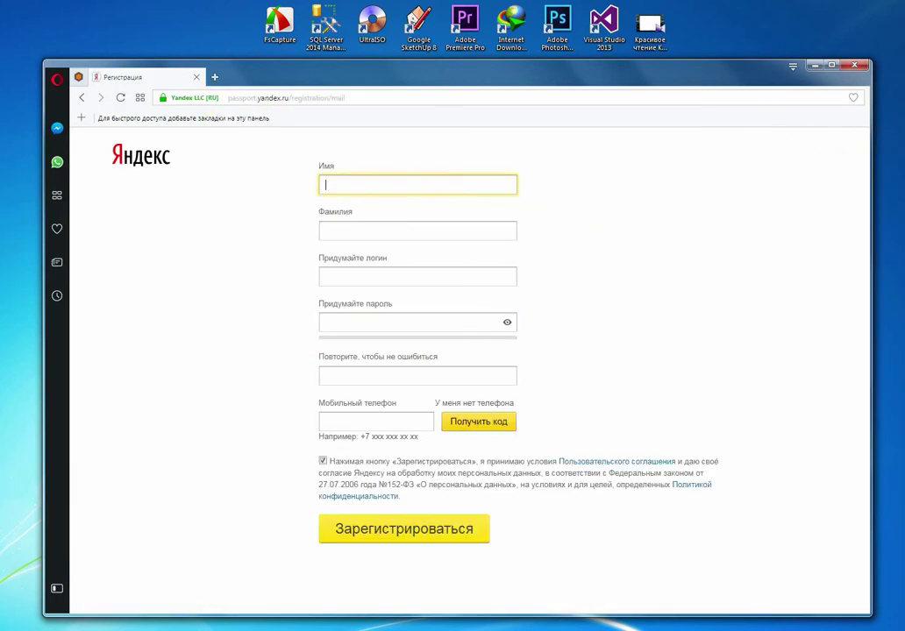
# Step: Enter the first name, pick a suggested free login, and set a confirmed strong password
pyautogui.write('Асан')
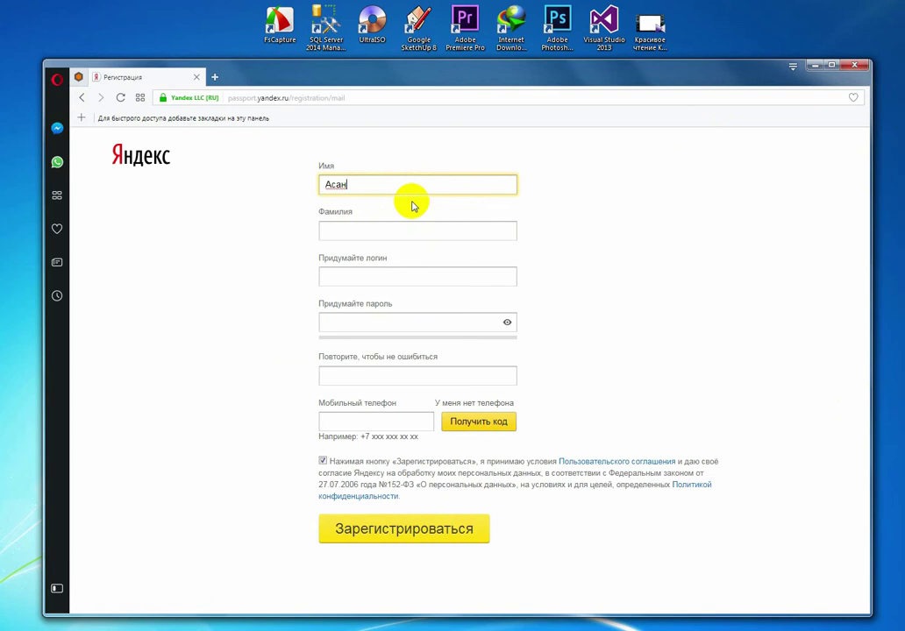
pyautogui.press('Tab')
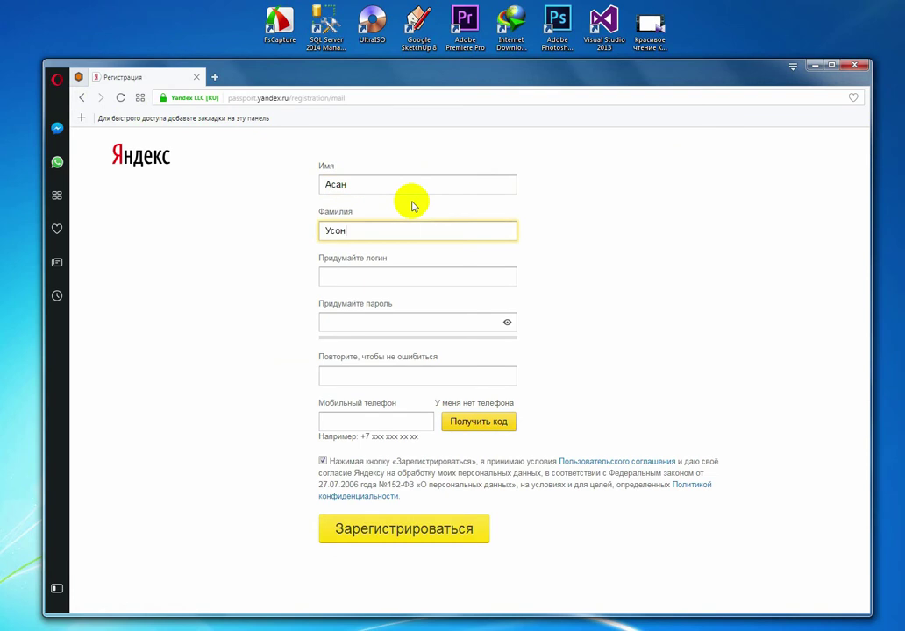
pyautogui.press('Tab')
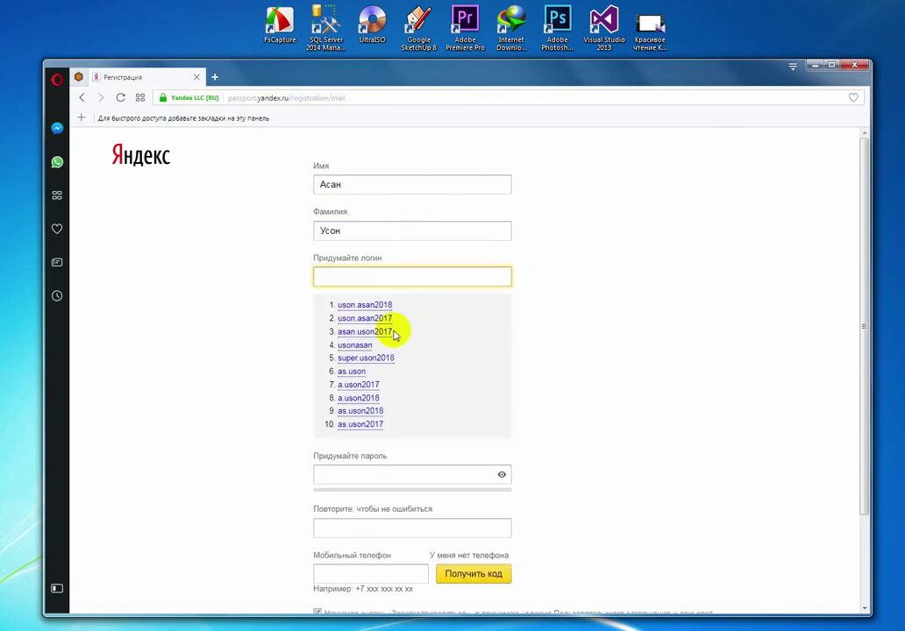
pyautogui.click(386, 331)
pyautogui.click(375, 326)
pyautogui.write('фы')
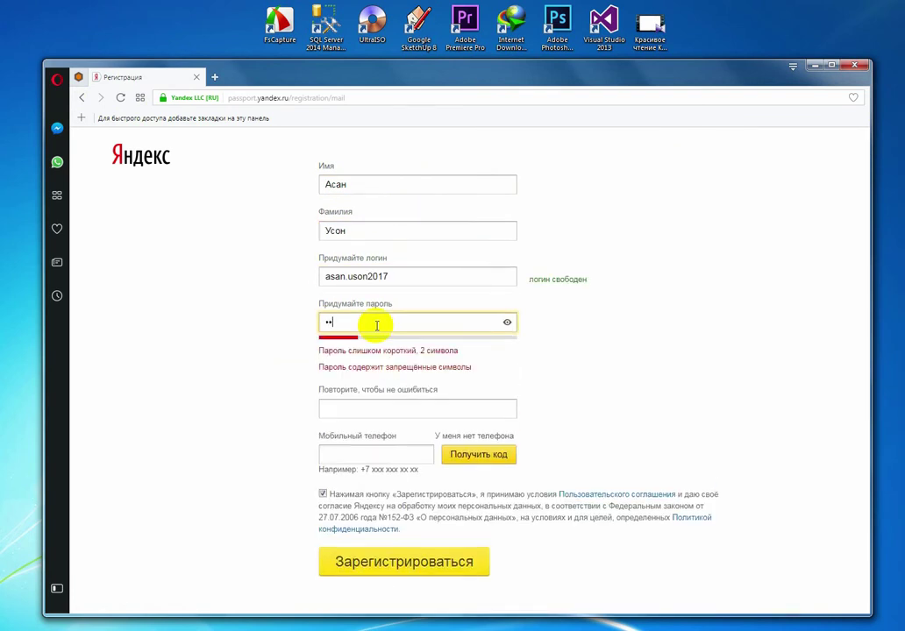
pyautogui.write('фтгыщ')
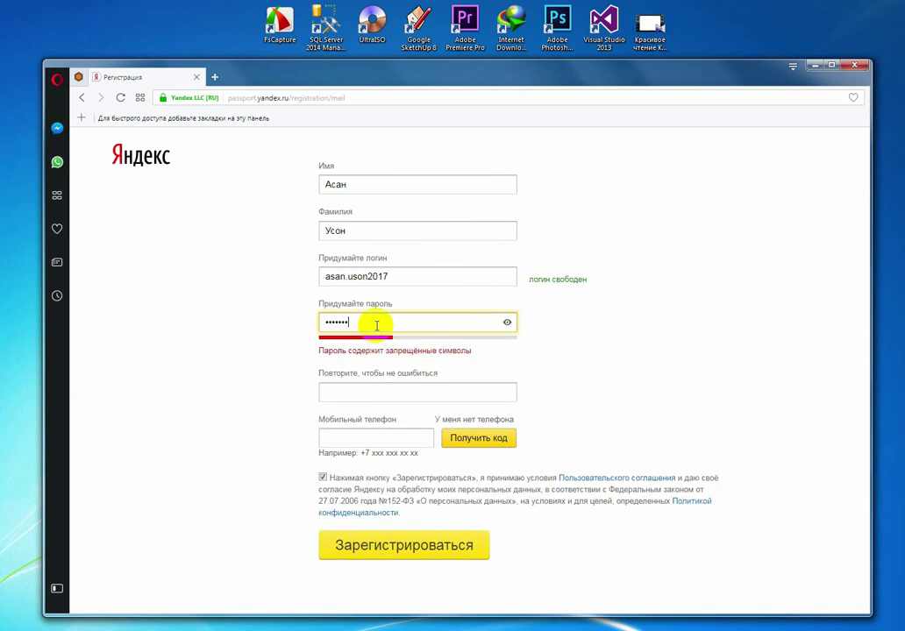
pyautogui.click(369, 392)
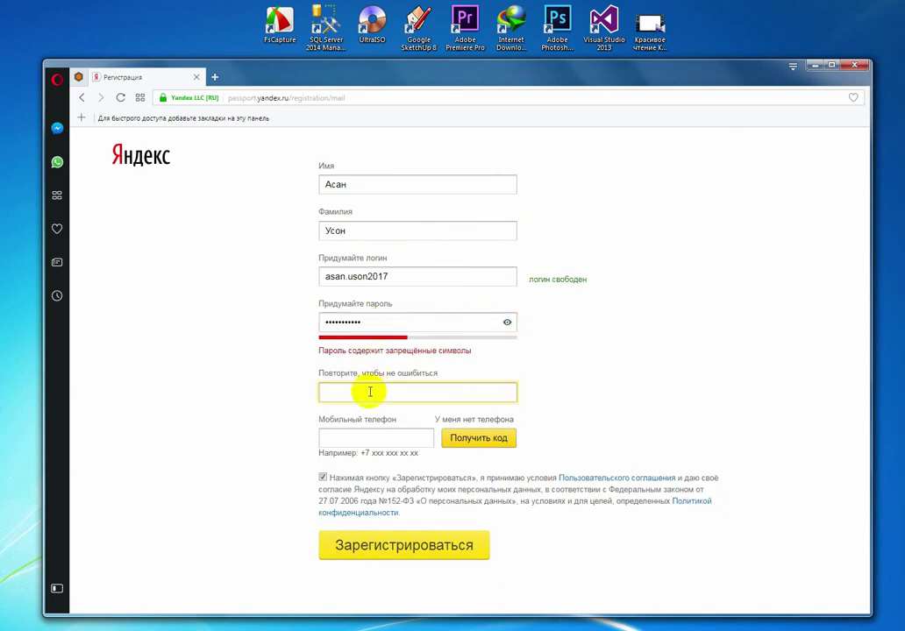
pyautogui.moveTo(399, 321); pyautogui.dragTo(159, 328)
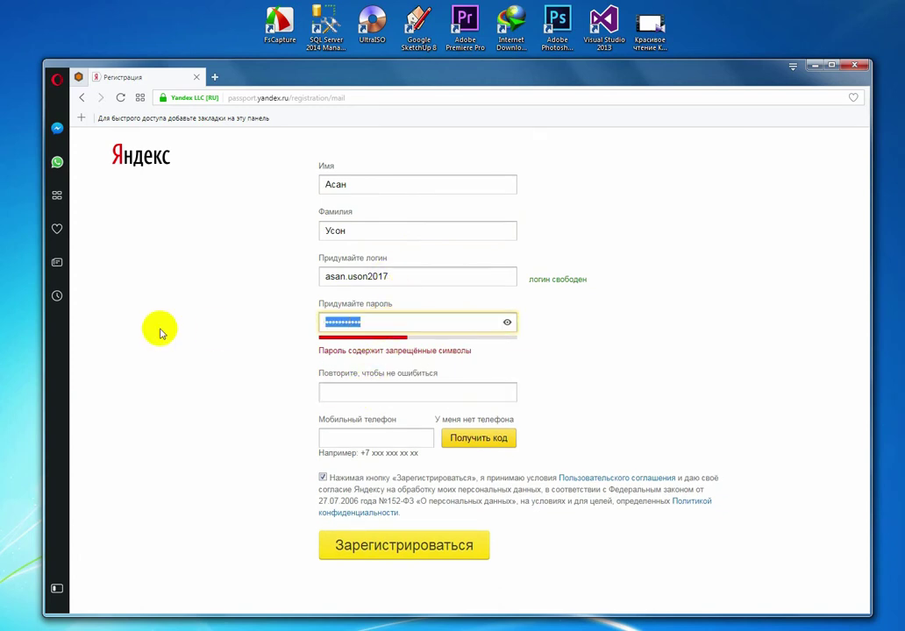
pyautogui.press('BackSpace')
pyautogui.write('•••')
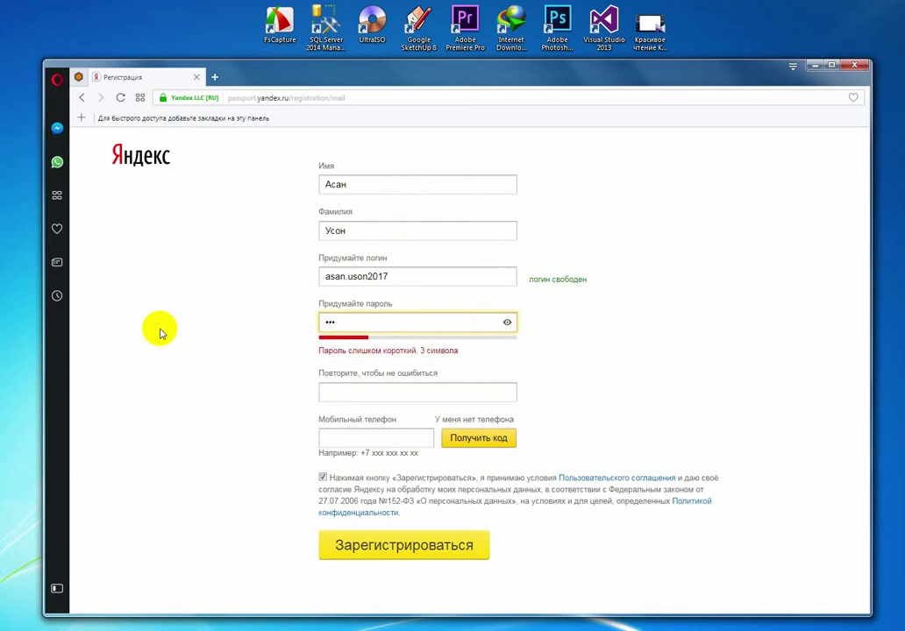
pyautogui.write('••••••••')
pyautogui.click(358, 394)
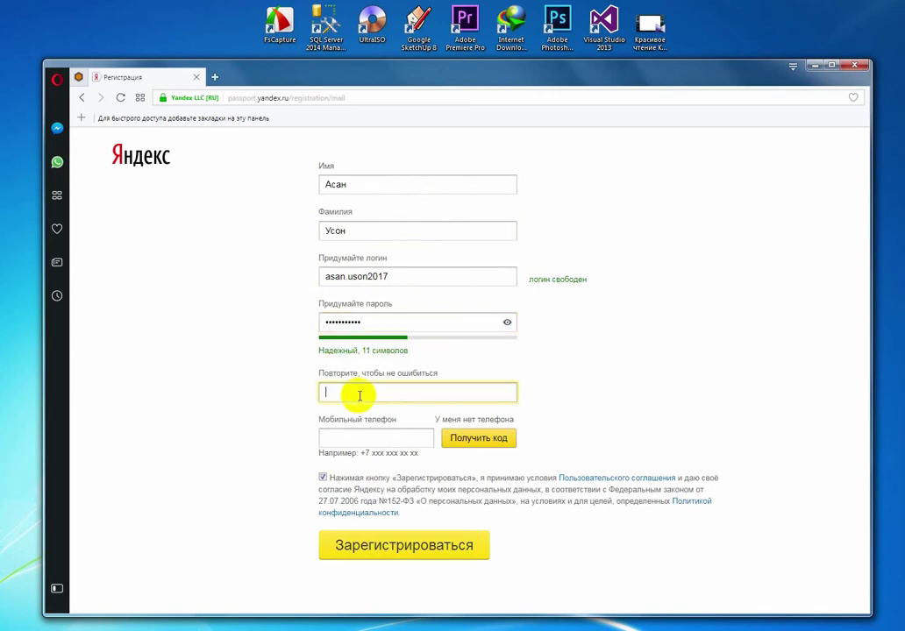
pyautogui.write('••••••••••')
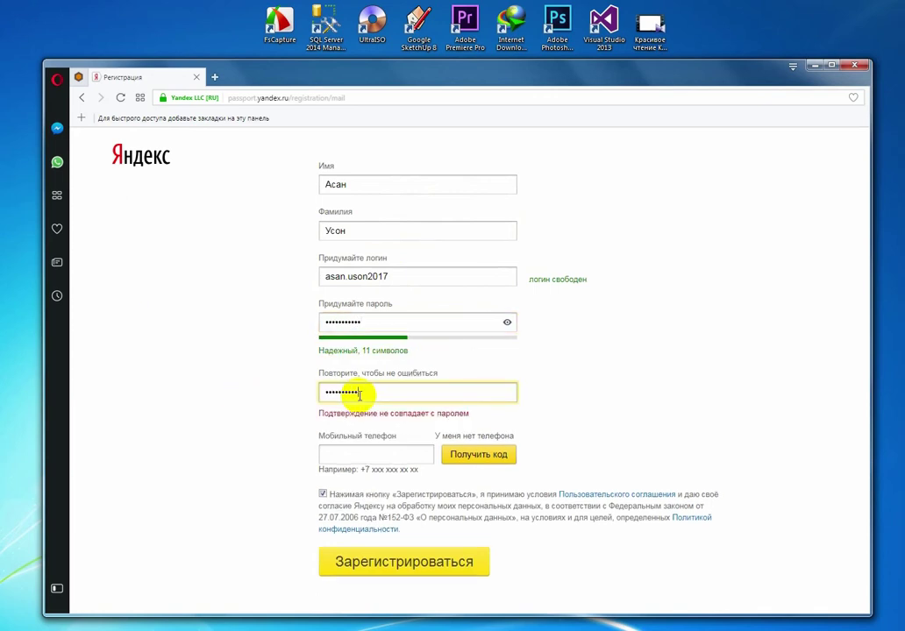
pyautogui.write('•')
# Step: Sign up without a phone using the childhood-book security question and answer, fill the captcha, and submit
pyautogui.click(454, 433)
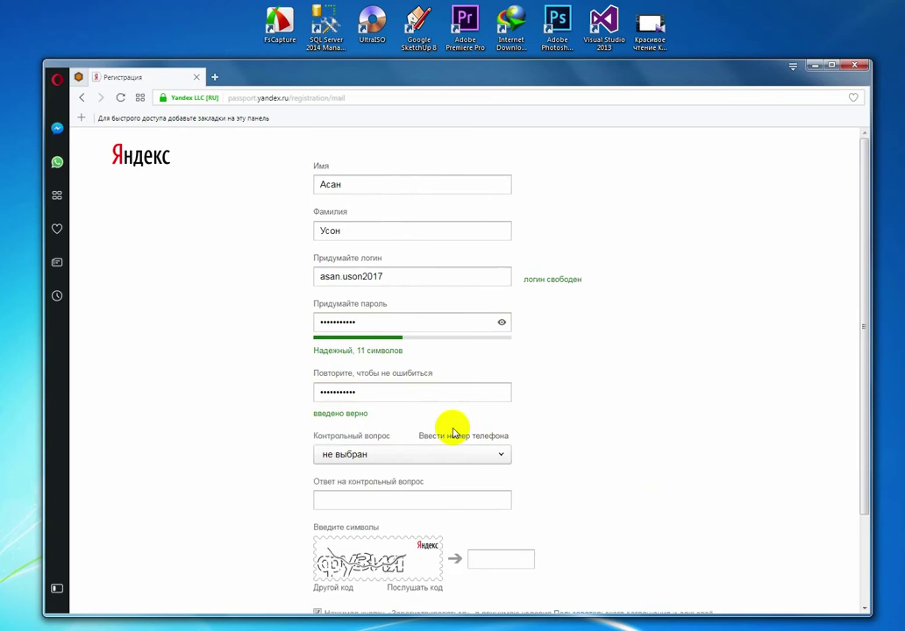
pyautogui.click(390, 456)
pyautogui.click(363, 390)
pyautogui.click(362, 498)
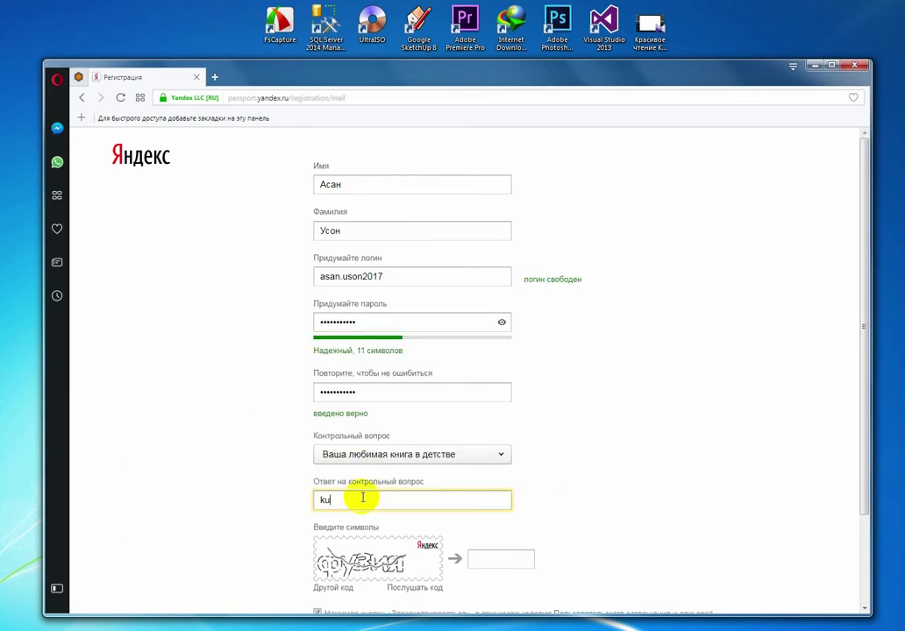
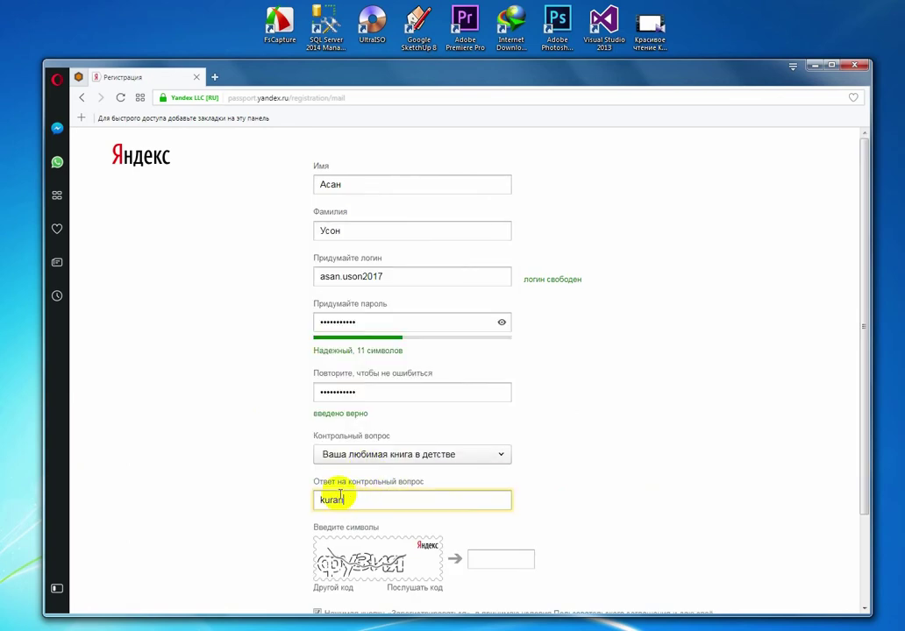
pyautogui.click(509, 557)
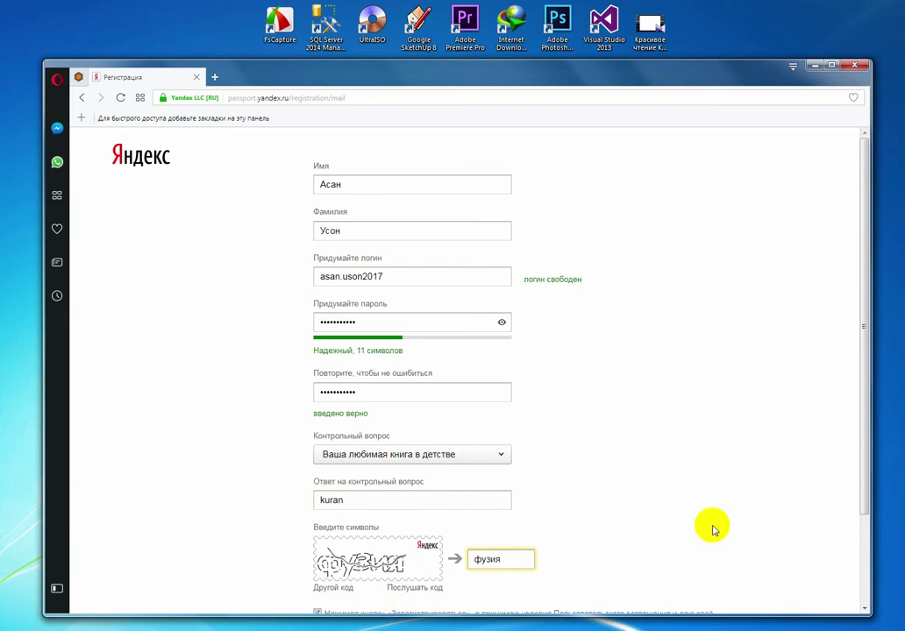
pyautogui.scroll(-3, 711, 529)
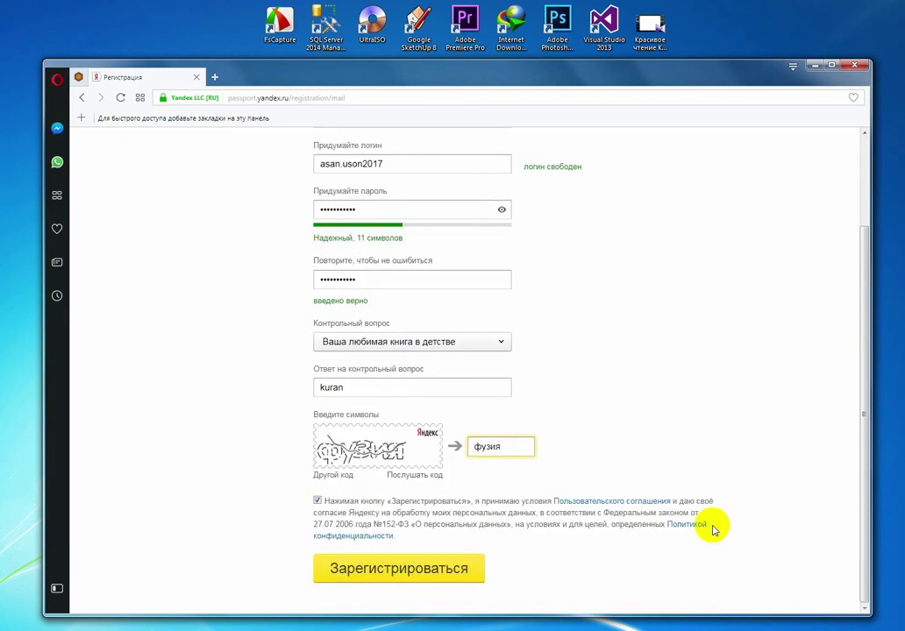
pyautogui.click(429, 570)
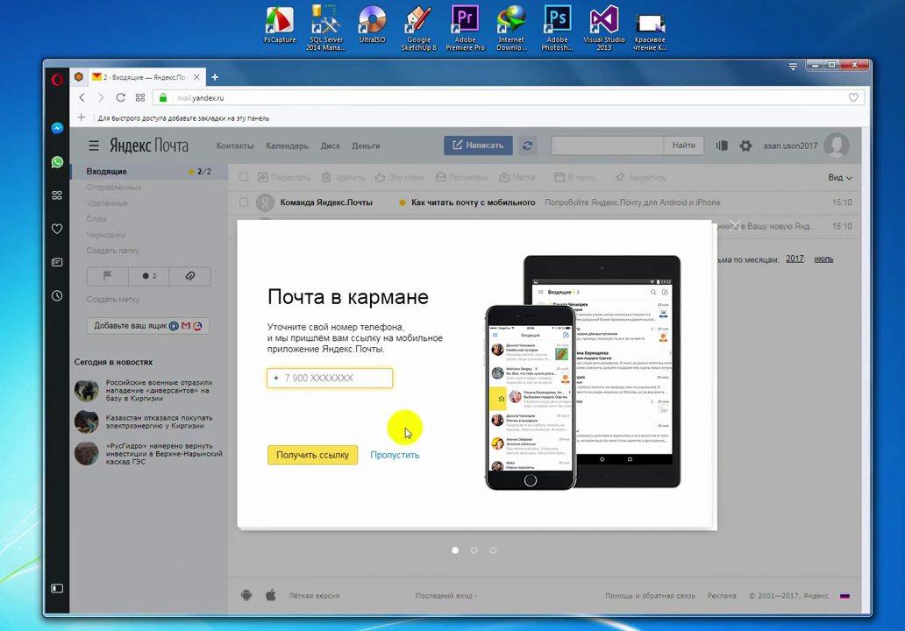
# Step: Skip the phone offer, save the dark moon space theme, and finish the welcome tour
pyautogui.click(406, 454)
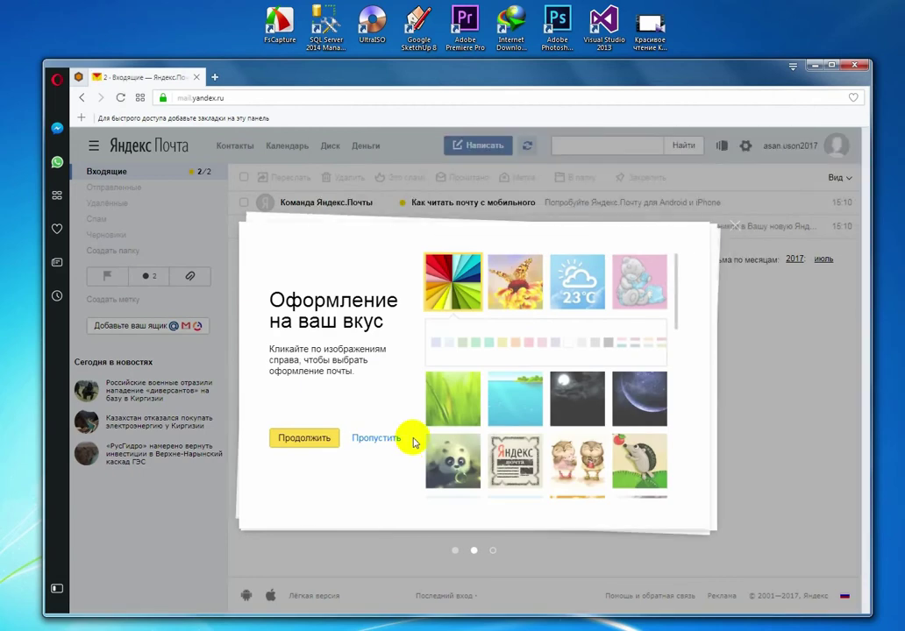
pyautogui.click(631, 396)
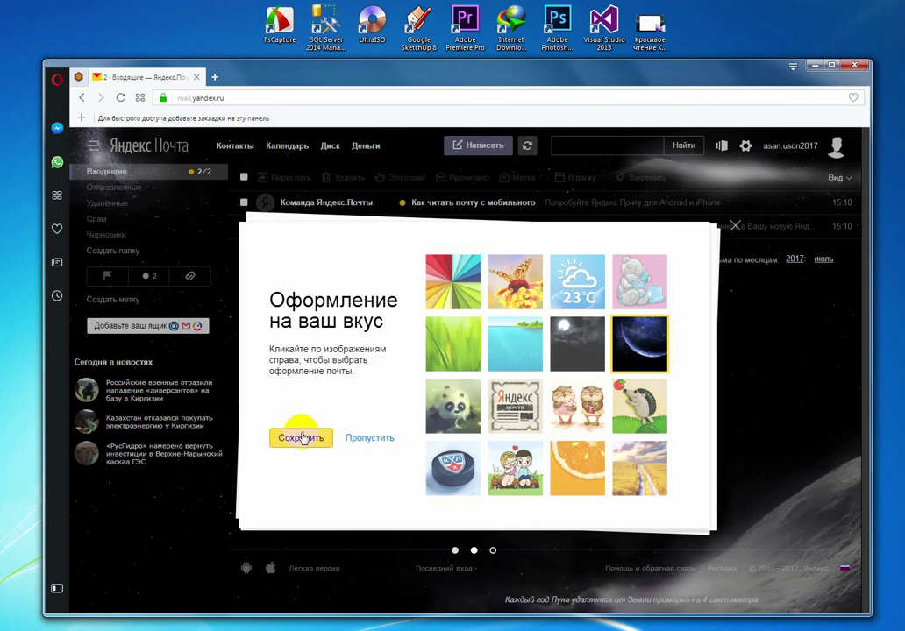
pyautogui.click(307, 436)
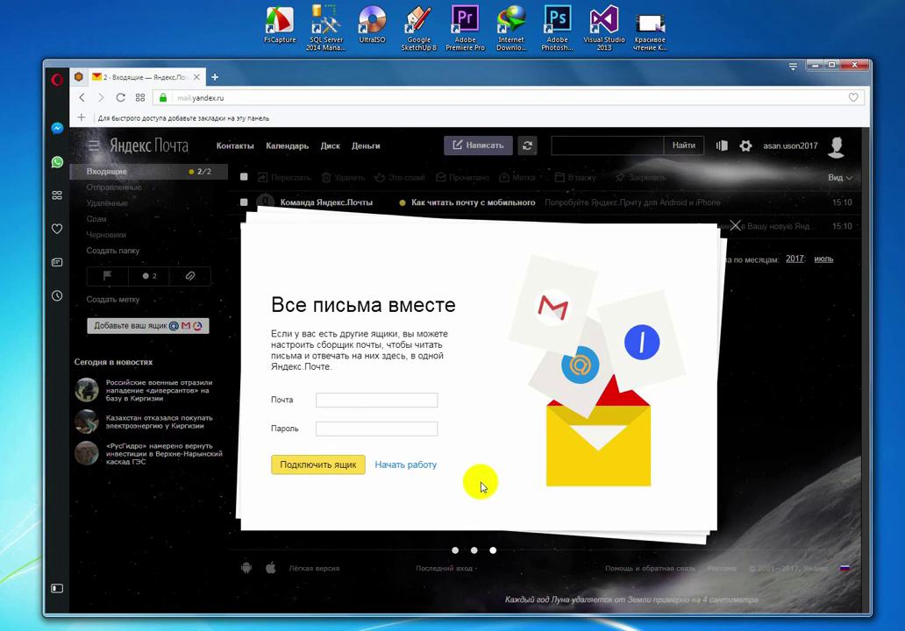
pyautogui.click(406, 466)
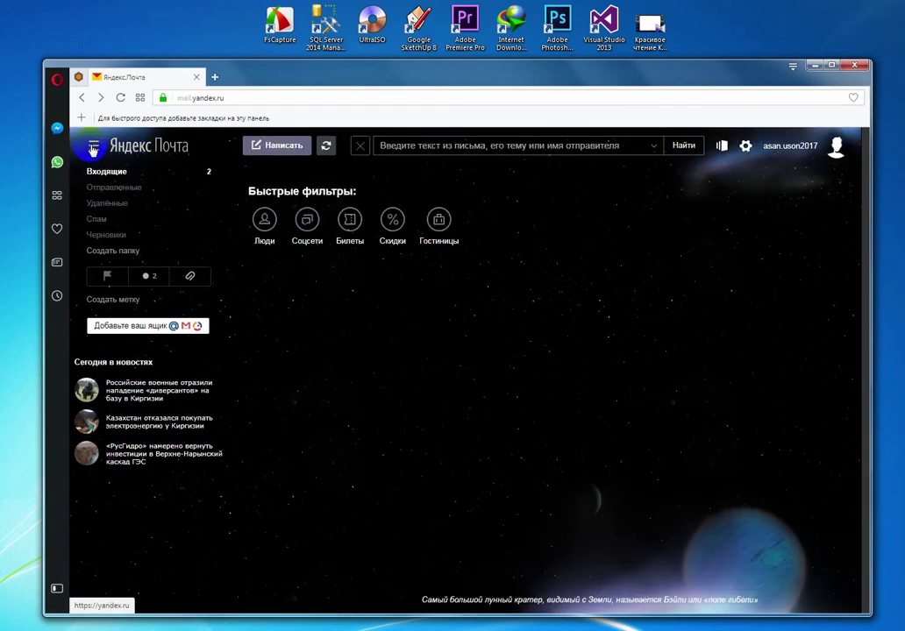
# Step: Go from Mail's services menu to Yandex Disk and open the Disk for Windows download page
pyautogui.click(92, 148)
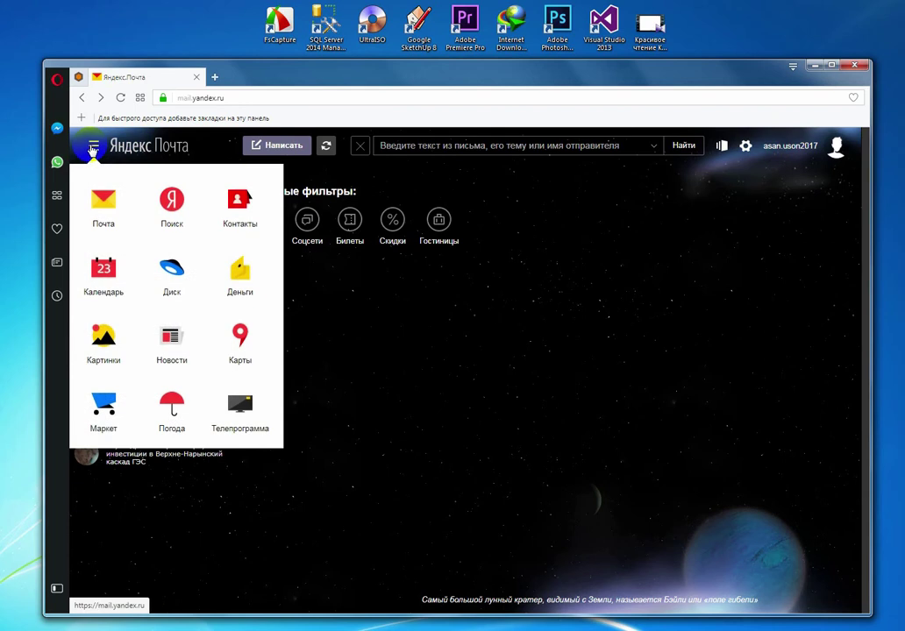
pyautogui.click(180, 272)
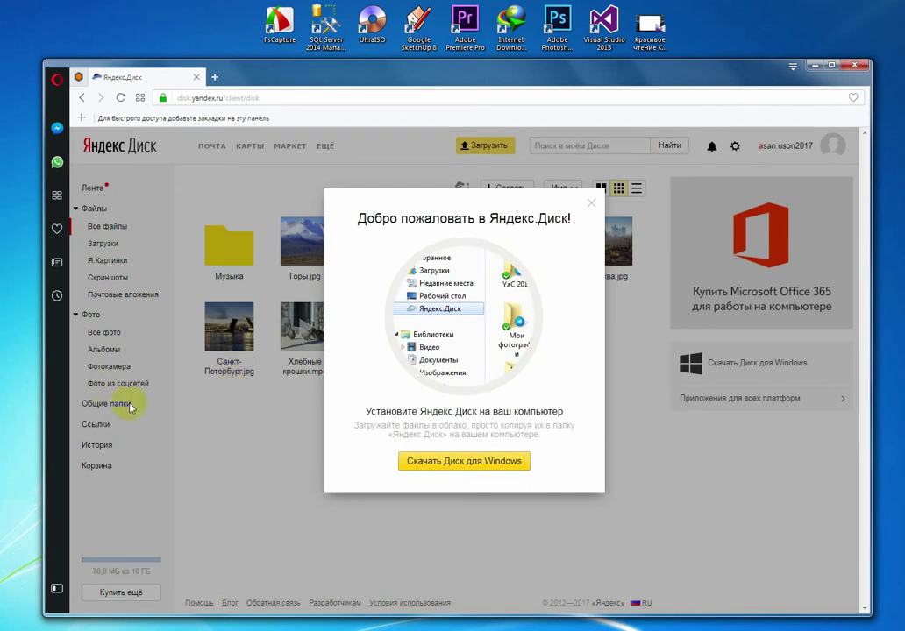
pyautogui.click(478, 467)
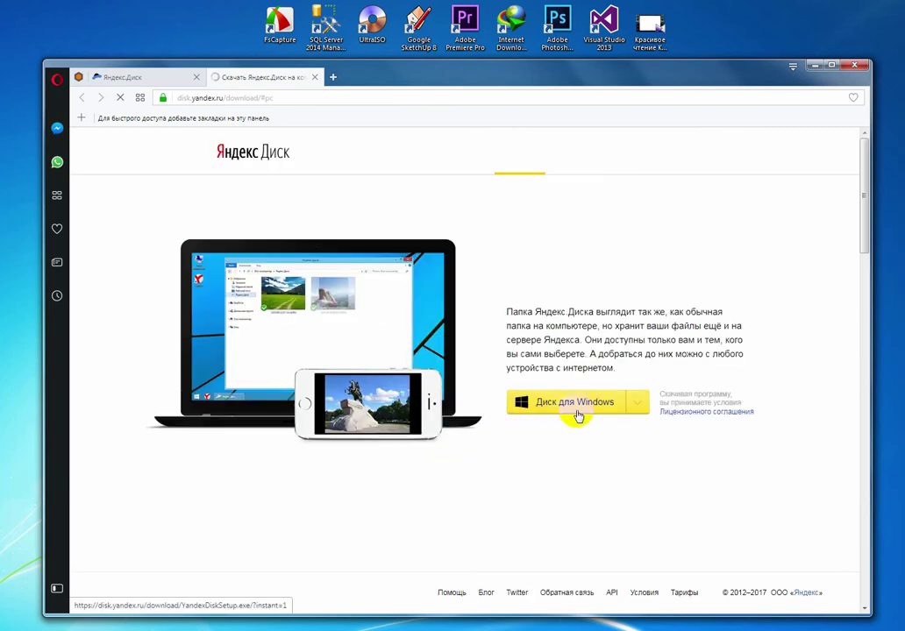
# Step: Download the Windows installer YandexDiskSetupRu.exe and save it to the Programs folder
pyautogui.click(632, 406)
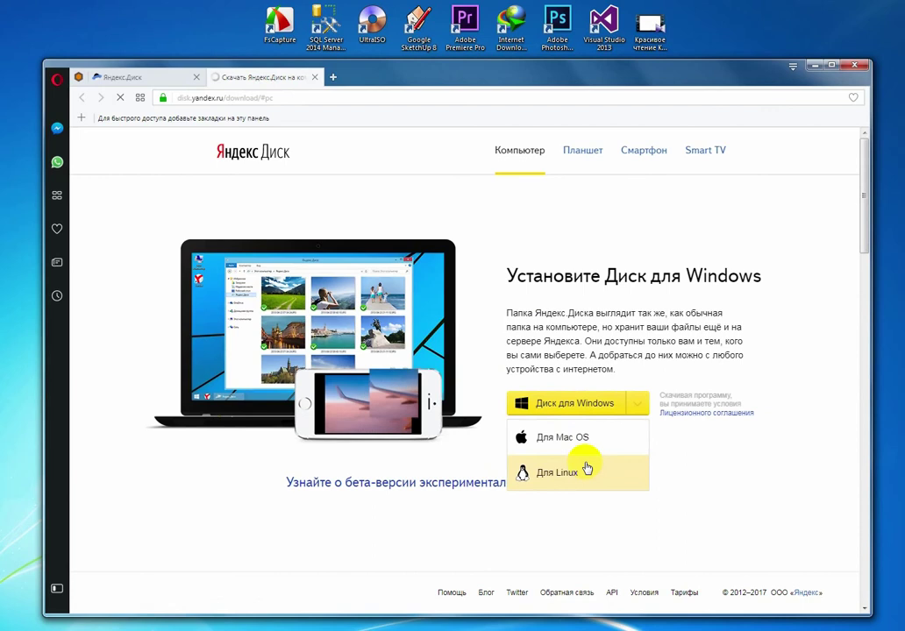
pyautogui.click(638, 404)
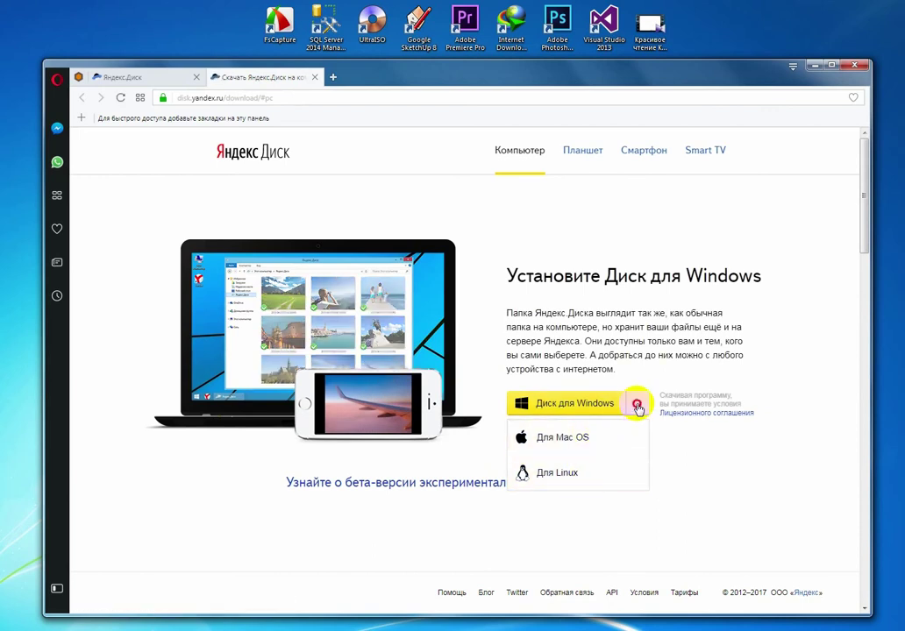
pyautogui.click(570, 406)
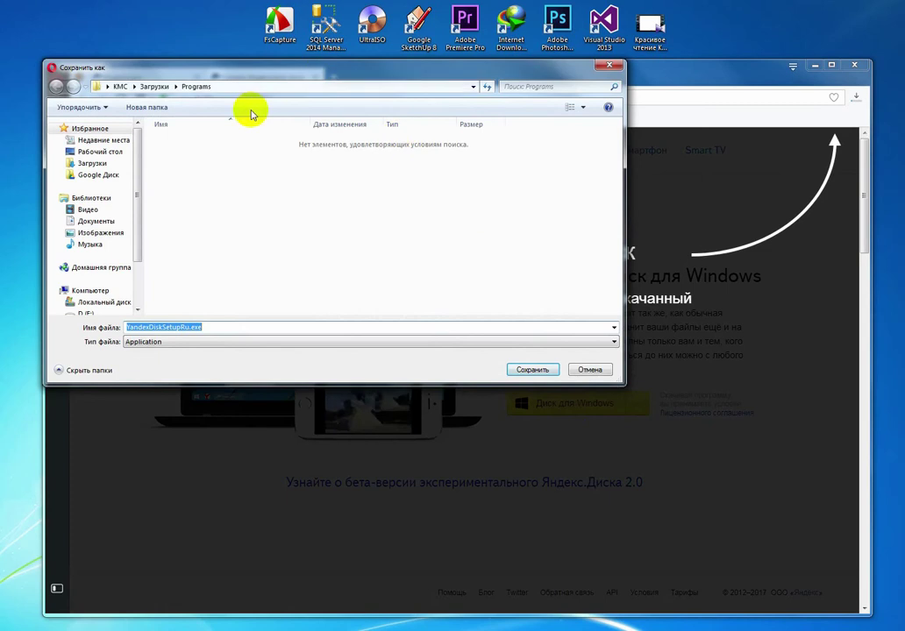
pyautogui.click(526, 369)
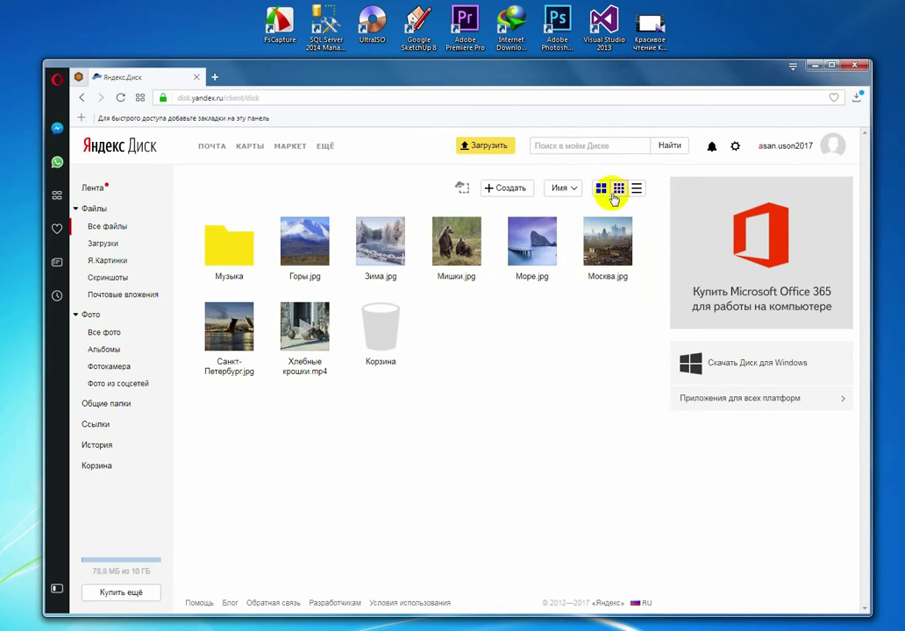
# Step: Switch to large thumbnails and upload flag_of_kyrgyzstan-svg.png, images (2).jpg and ana.jpg to the Disk root
pyautogui.click(602, 188)
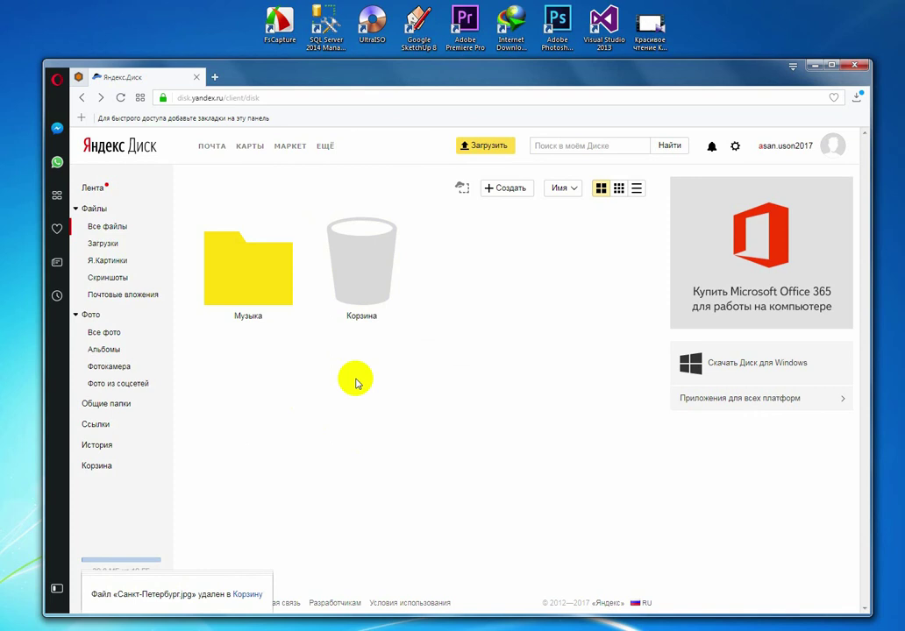
pyautogui.click(101, 243)
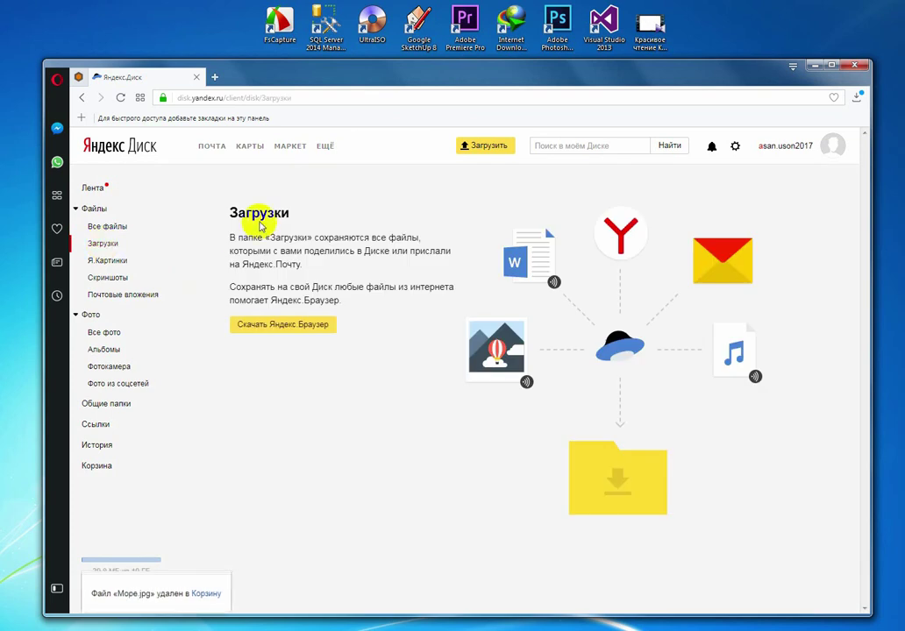
pyautogui.click(502, 149)
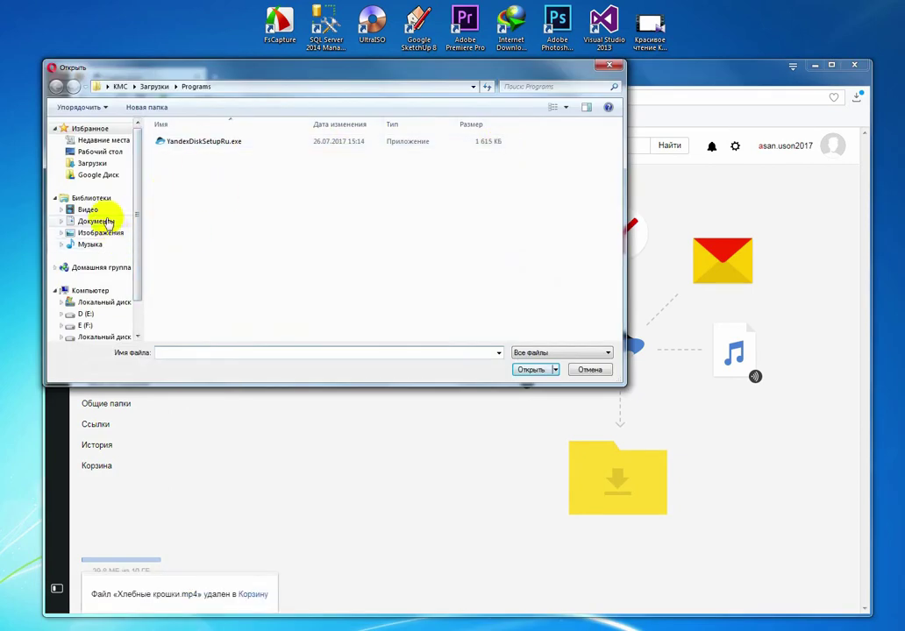
pyautogui.click(109, 165)
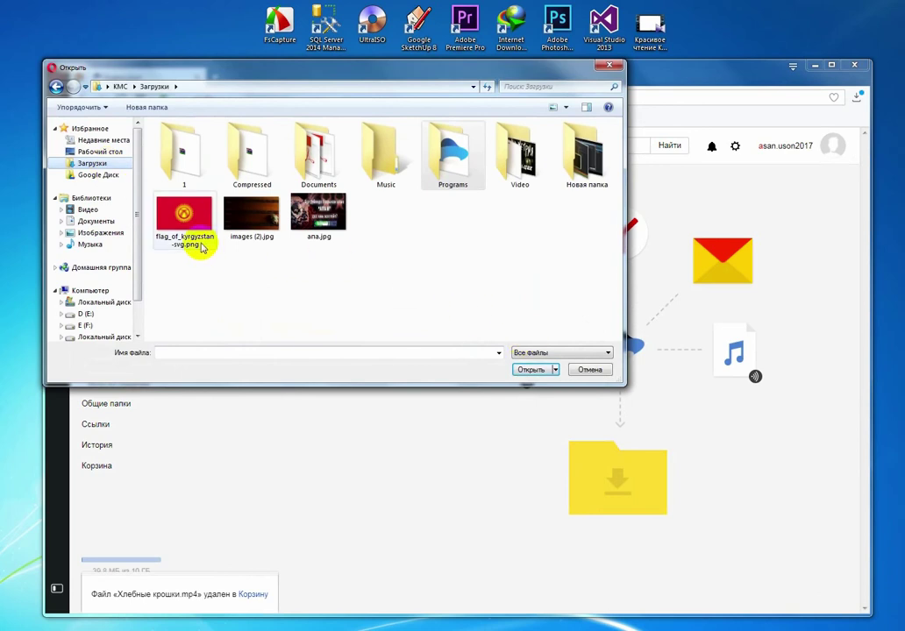
pyautogui.moveTo(326, 259); pyautogui.dragTo(153, 192)
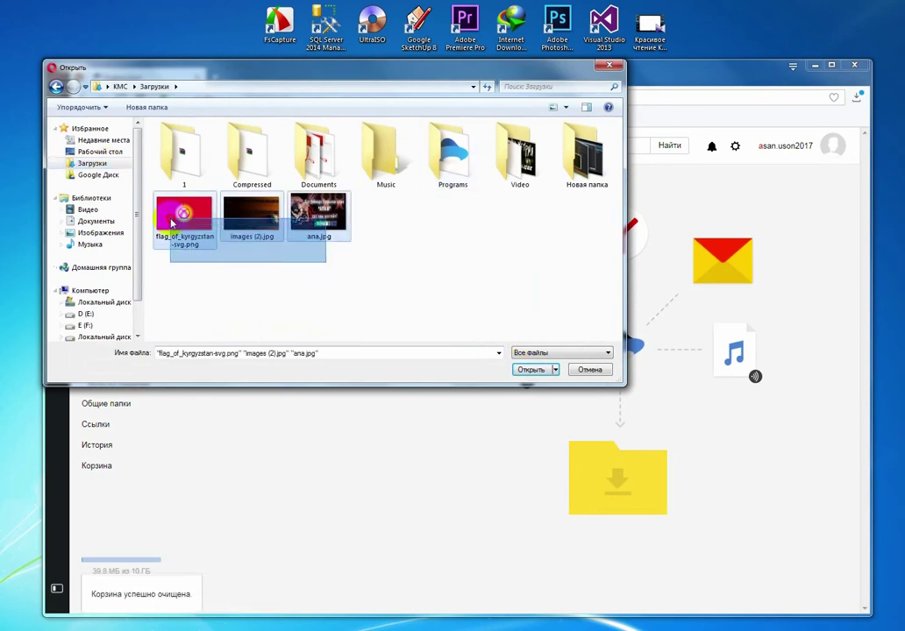
pyautogui.click(531, 369)
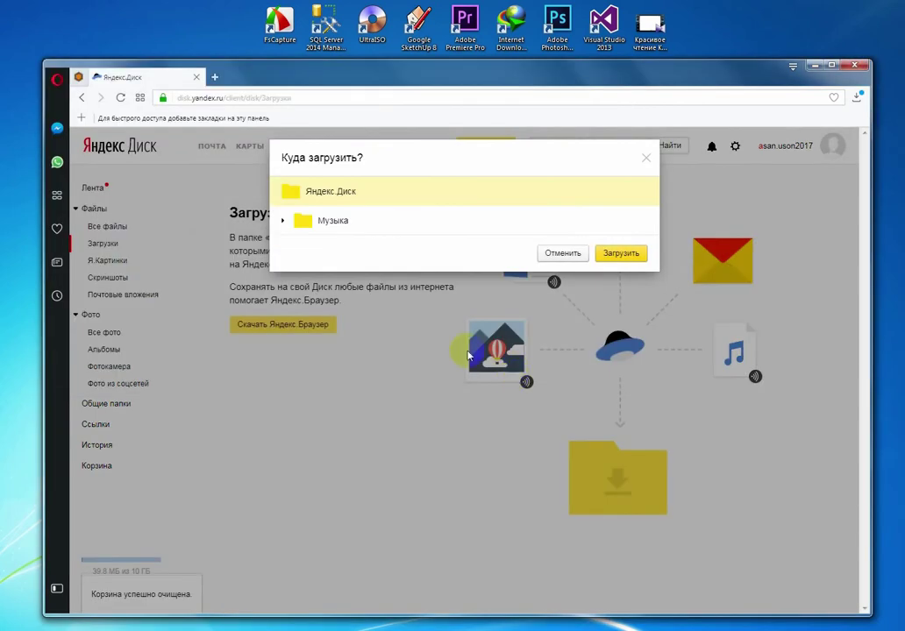
pyautogui.doubleClick(303, 193)
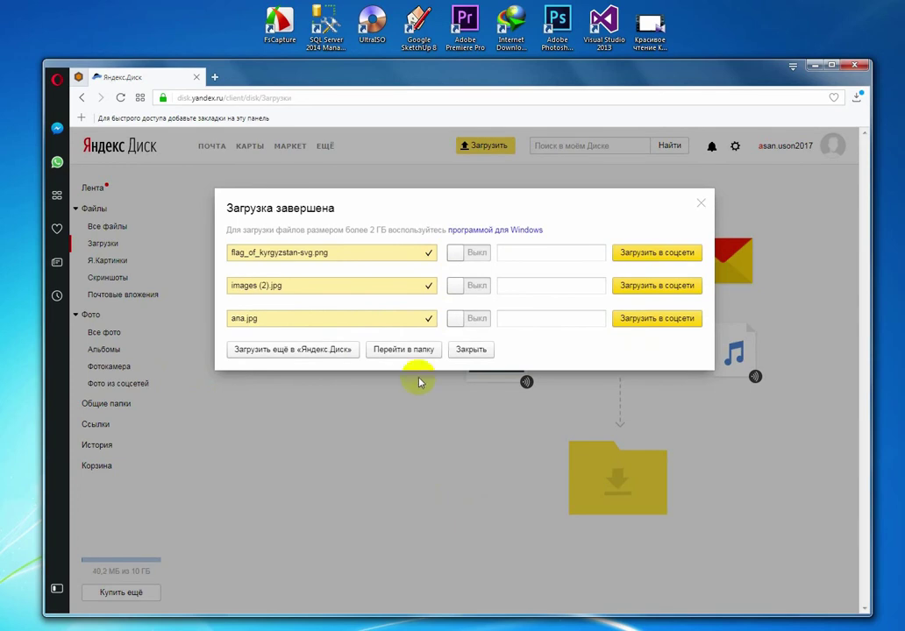
pyautogui.click(407, 350)
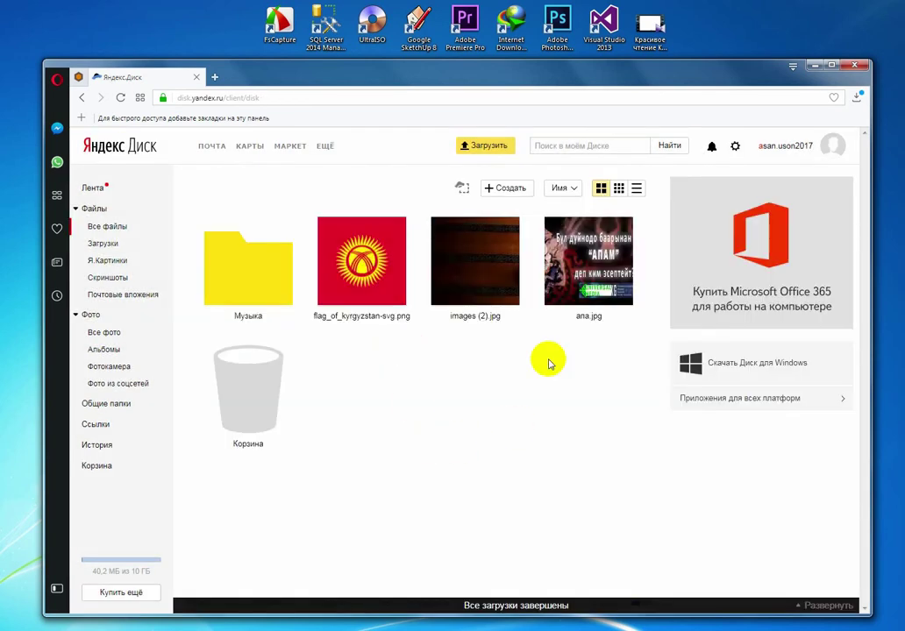
# Step: Preview the three uploaded images one by one in the full-screen viewer
pyautogui.click(377, 291)
pyautogui.doubleClick(377, 292)
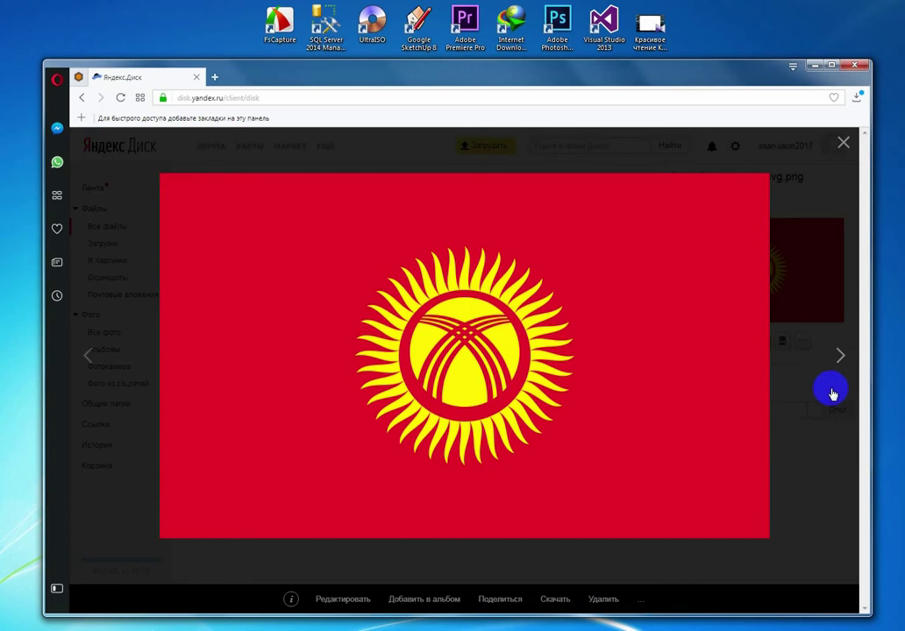
pyautogui.click(840, 349)
pyautogui.click(840, 348)
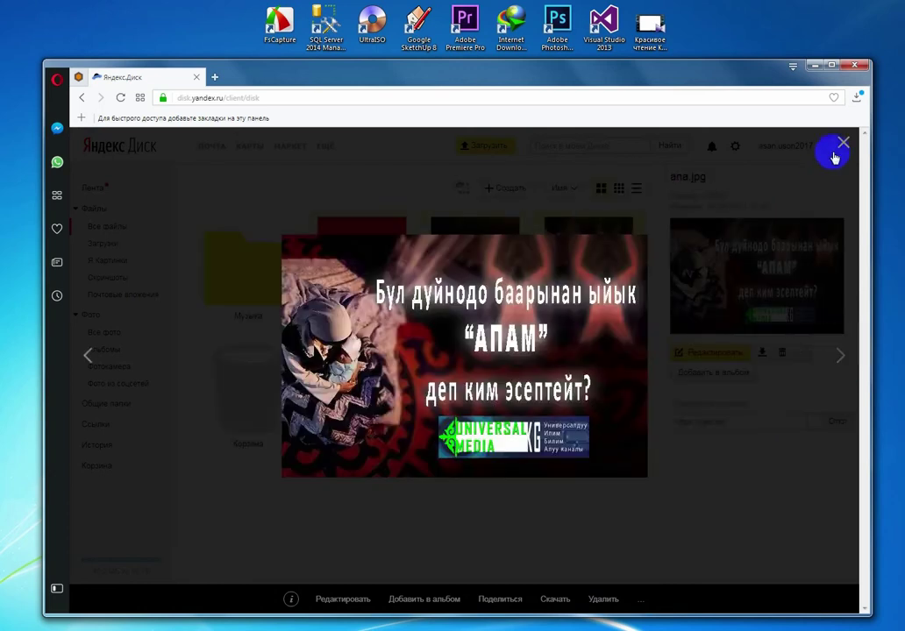
pyautogui.click(837, 143)
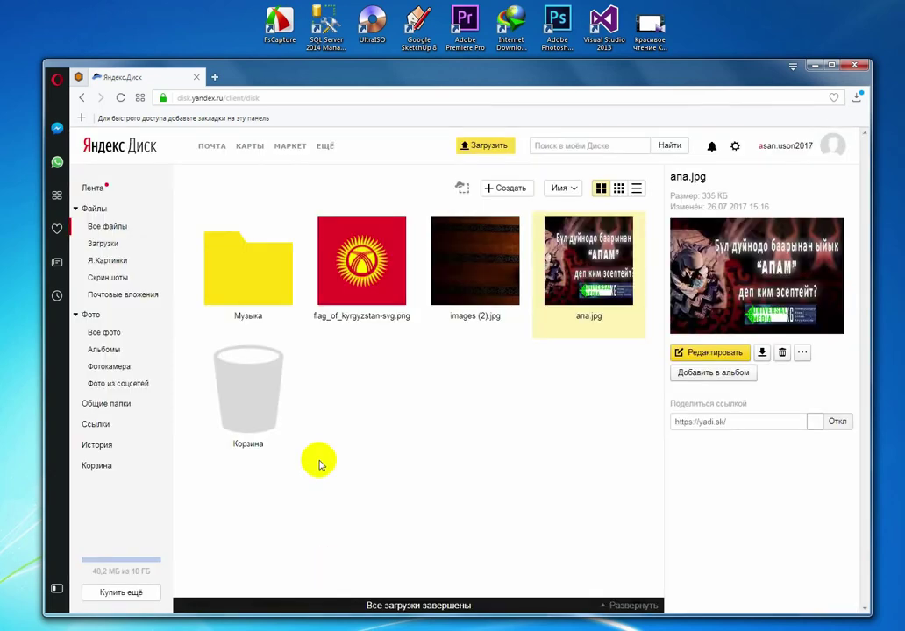
# Step: Create the folder Суроттор, move all three images into it, and bring up the Programs folder
pyautogui.click(503, 187)
pyautogui.click(381, 267)
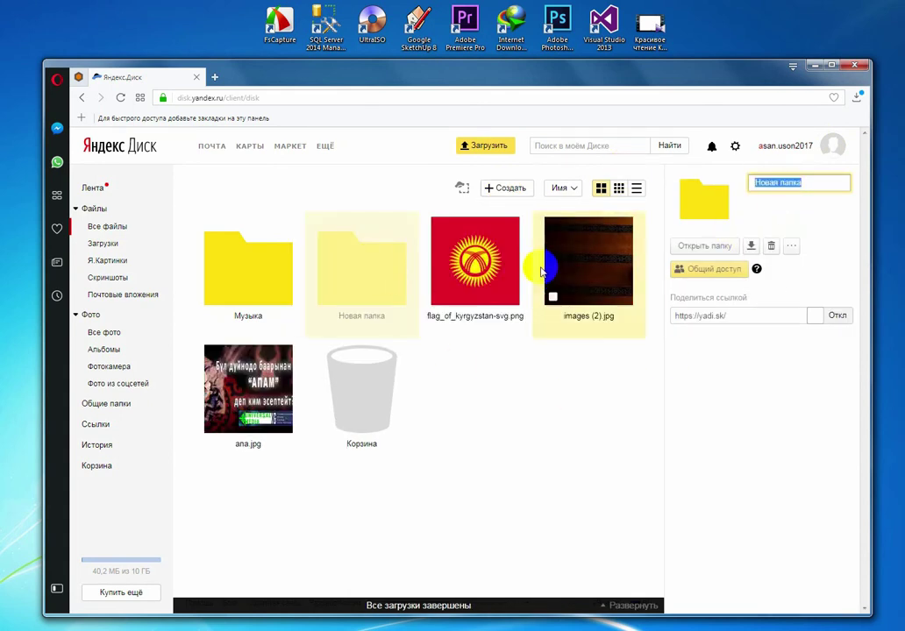
pyautogui.write('Суроттор')
pyautogui.press('Return')
pyautogui.click(483, 286)
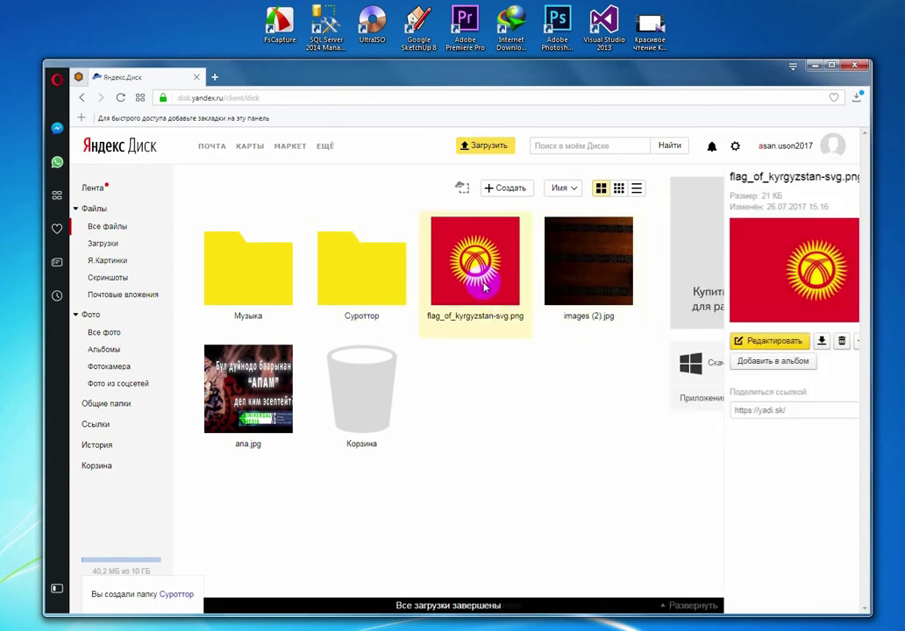
pyautogui.moveTo(483, 286); pyautogui.dragTo(385, 263)
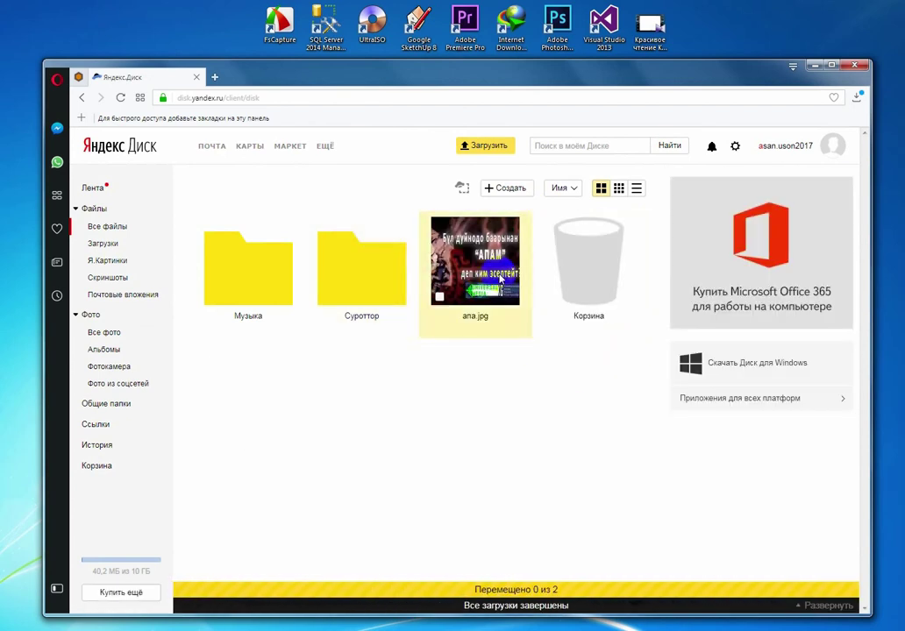
pyautogui.moveTo(524, 279); pyautogui.dragTo(368, 277)
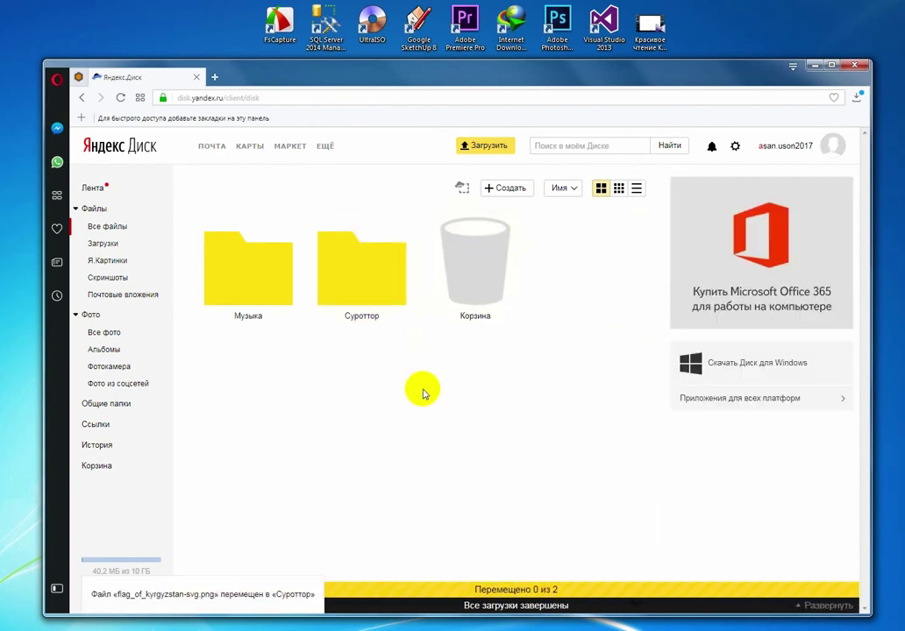
pyautogui.click(485, 144)
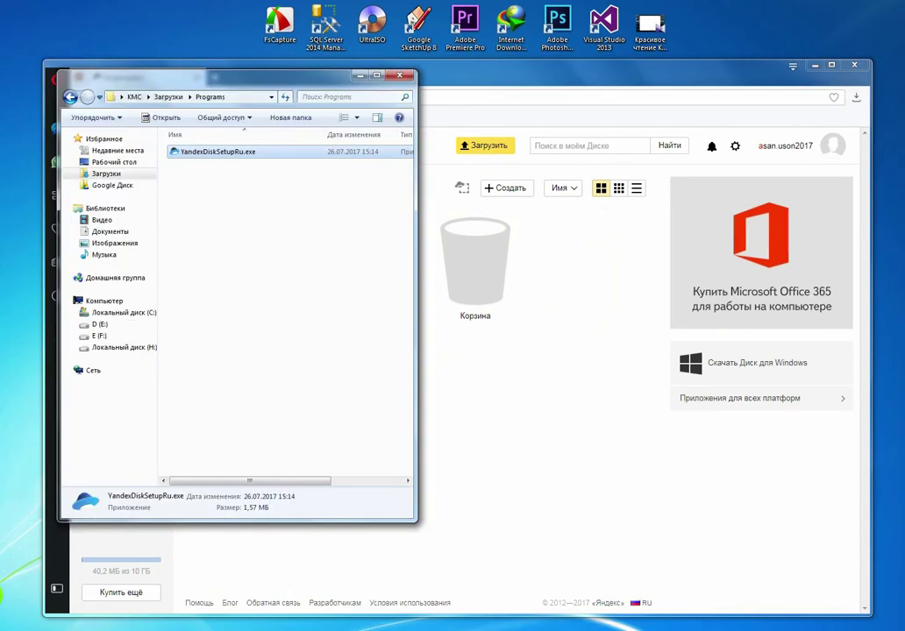
# Step: Run YandexDiskSetupRu.exe as administrator, then minimize Explorer and move the installer window aside
pyautogui.rightClick(311, 155)
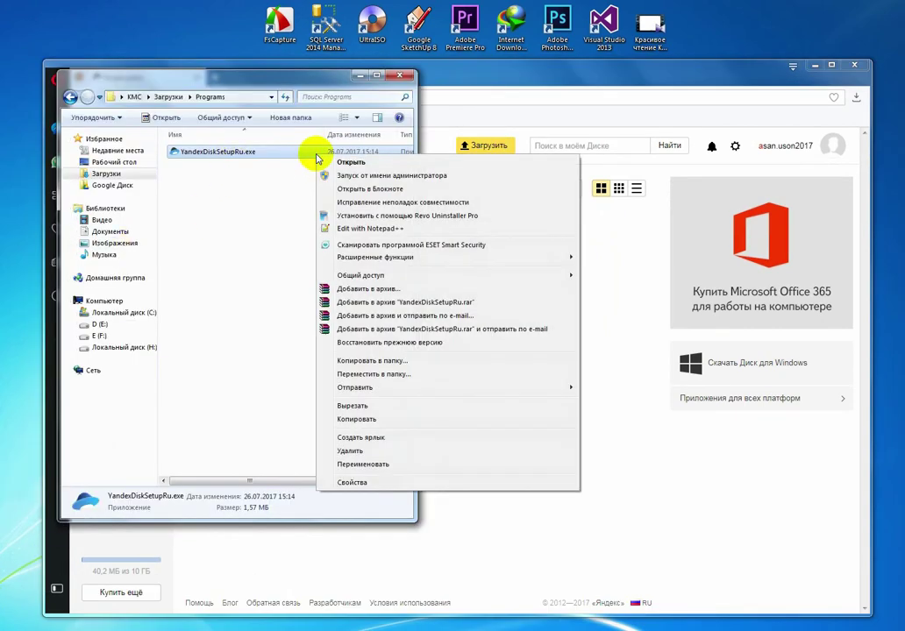
pyautogui.click(355, 174)
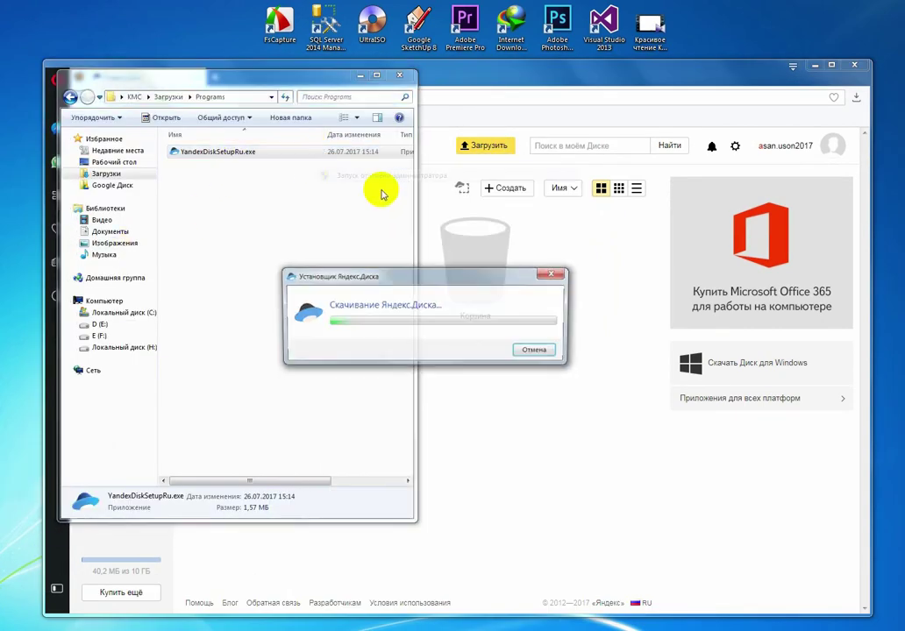
pyautogui.click(359, 76)
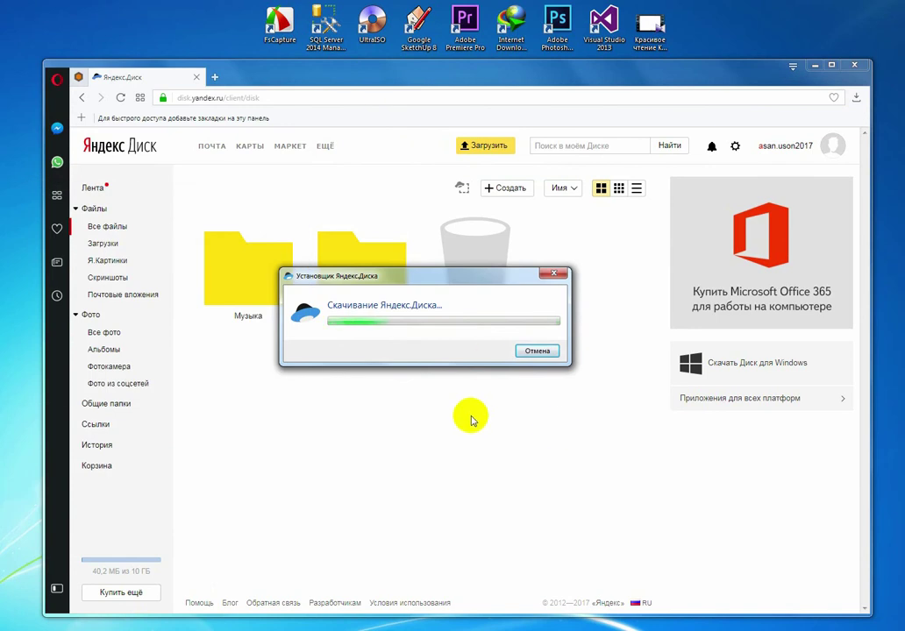
pyautogui.moveTo(462, 278); pyautogui.dragTo(495, 387)
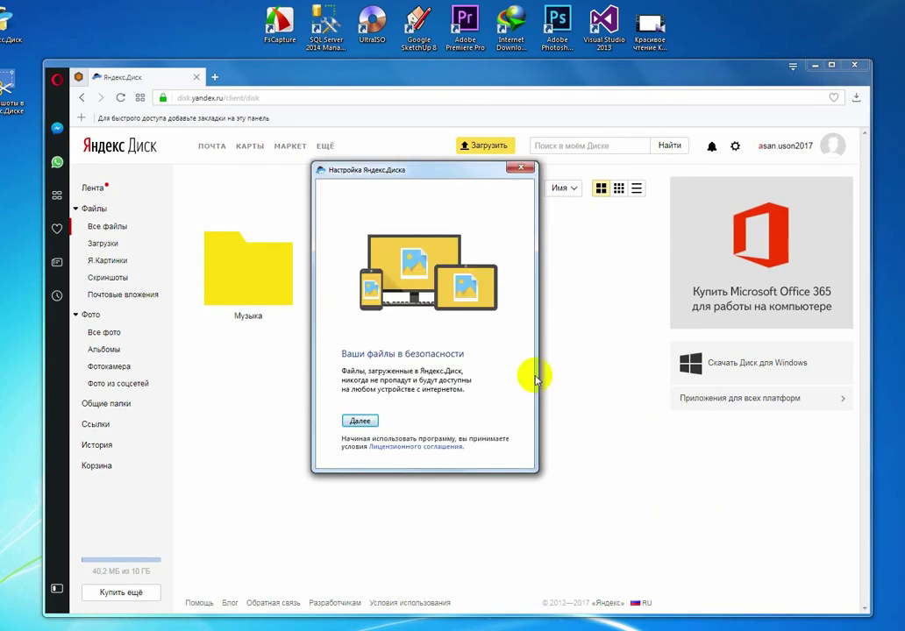
# Step: Sign in to the new account in the Yandex.Disk client and finish setup to open the synced folder
pyautogui.click(369, 422)
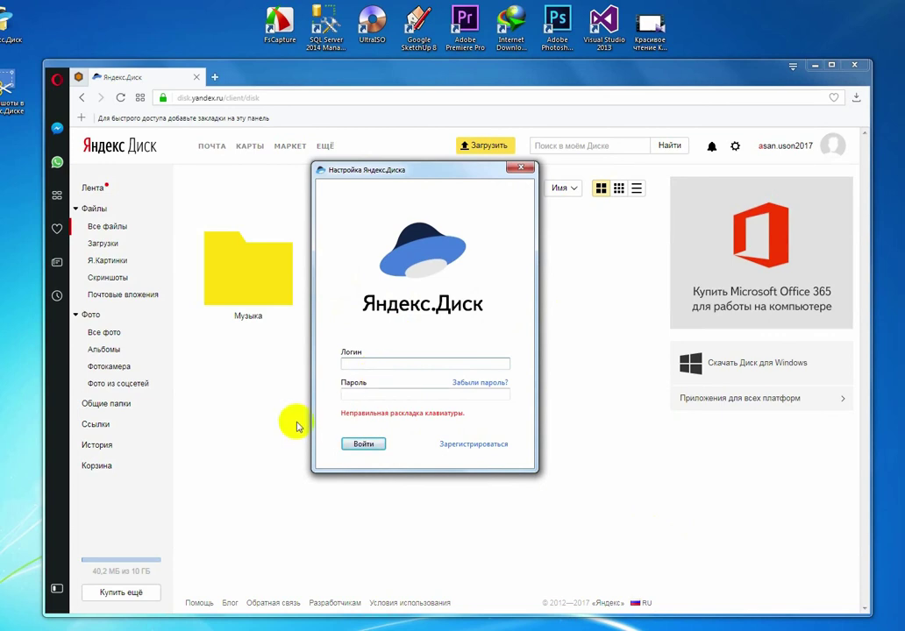
pyautogui.hotkey('alt', 'shift')
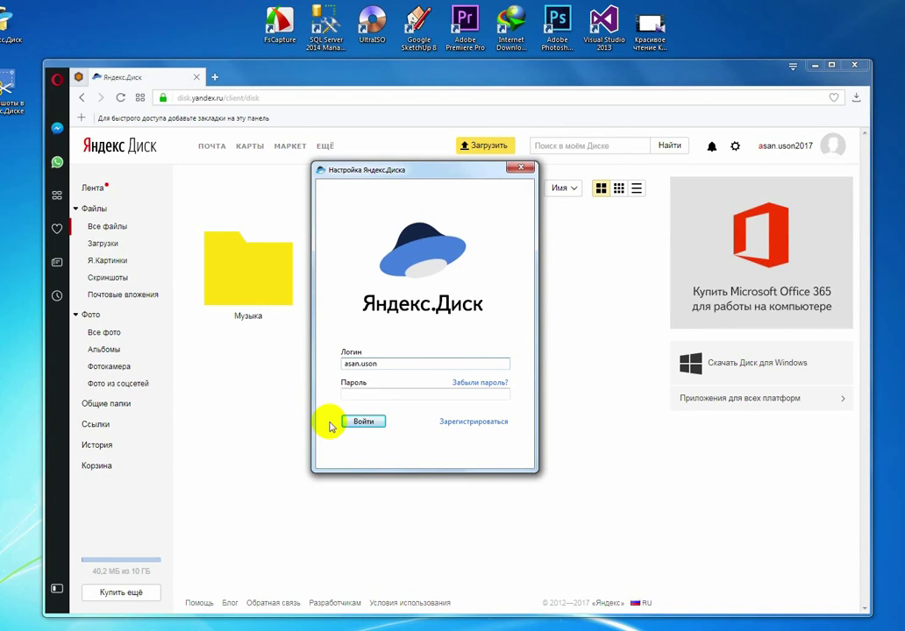
pyautogui.click(397, 393)
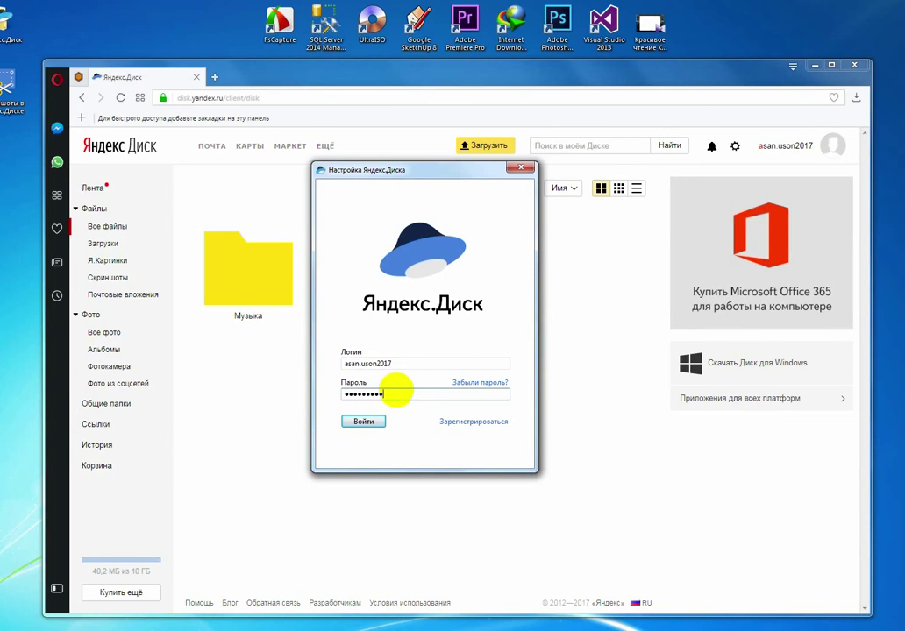
pyautogui.click(367, 422)
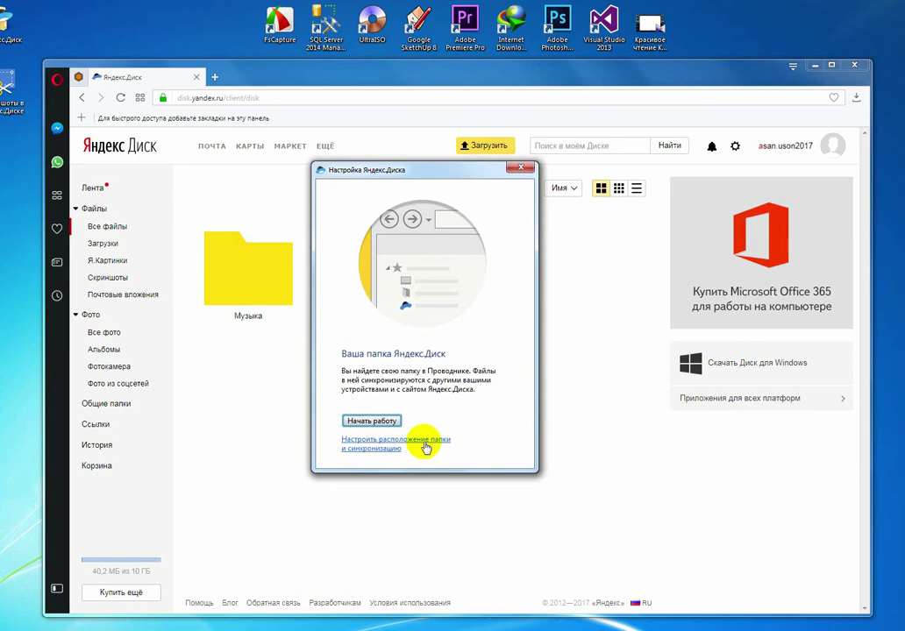
pyautogui.click(371, 420)
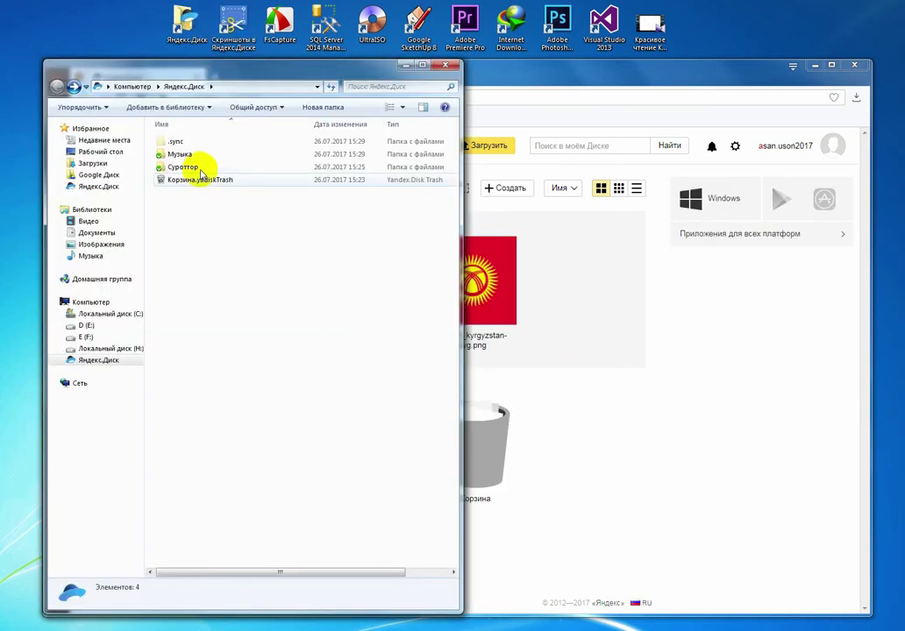
# Step: Open the synced Суроттор folder and preview its images in the viewer
pyautogui.click(197, 168)
pyautogui.doubleClick(196, 168)
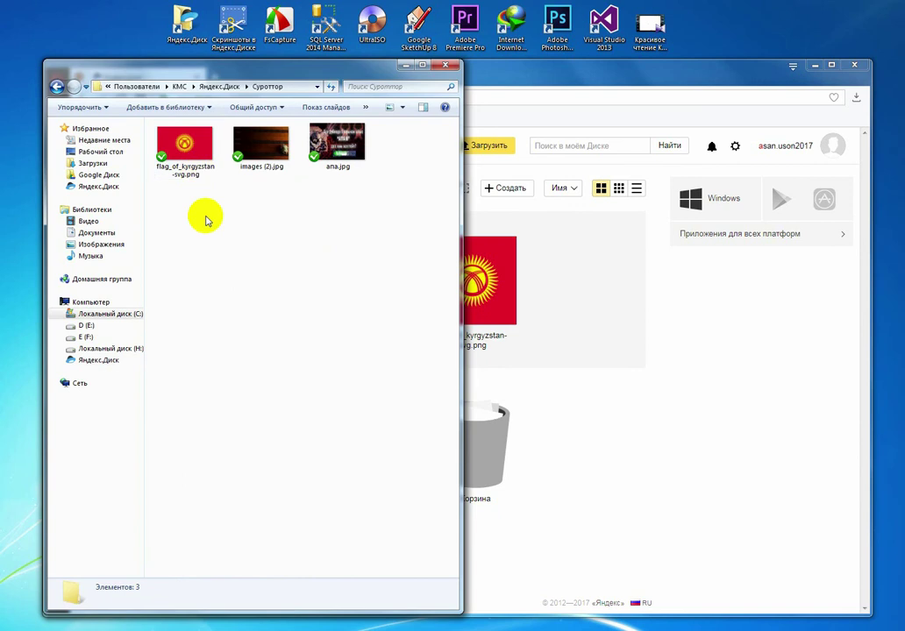
pyautogui.doubleClick(175, 144)
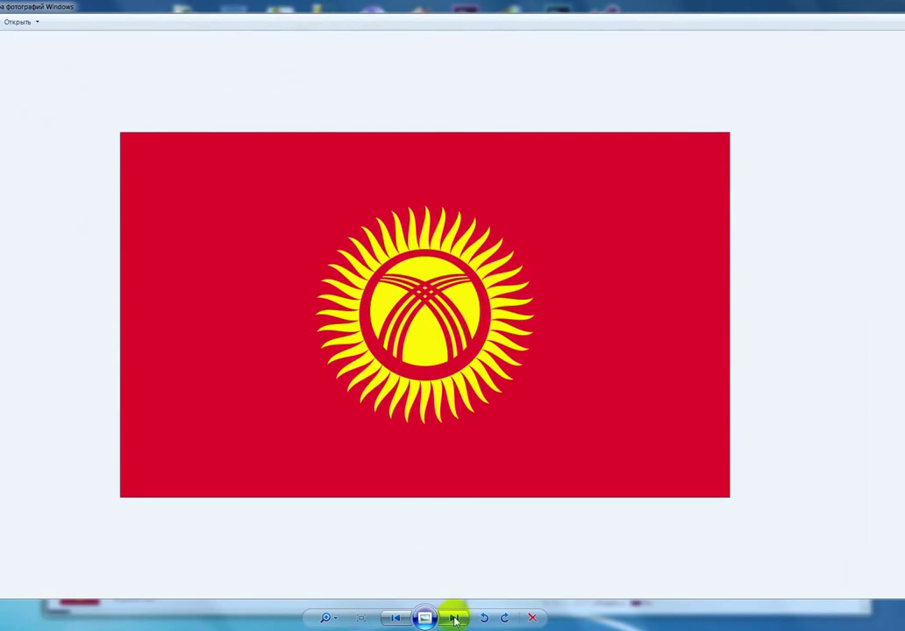
pyautogui.click(455, 617)
pyautogui.click(455, 617)
pyautogui.press('Escape')
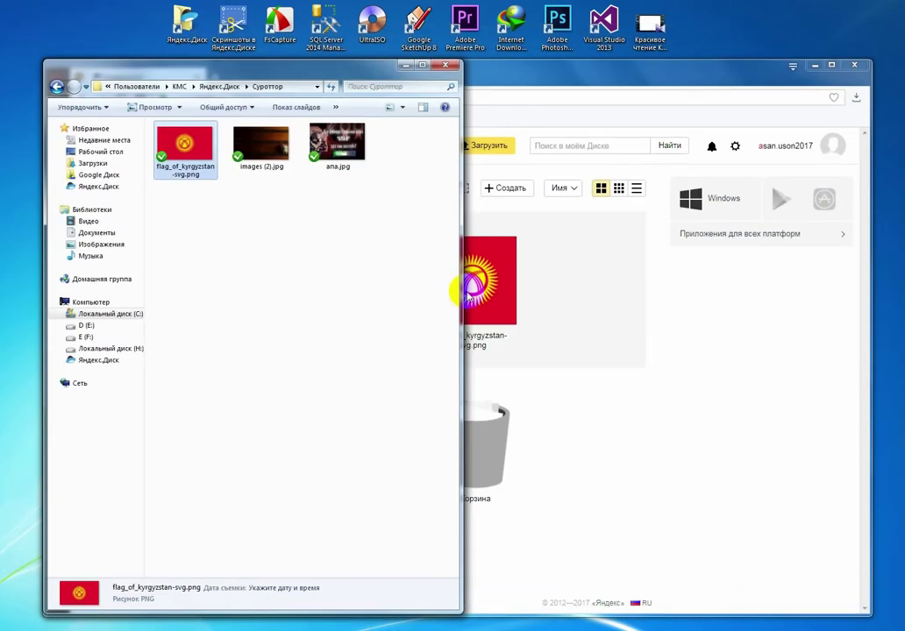
# Step: Move 1UK36Wxqkal.jpg from Изображения into Яндекс.Диск and on into Суроттор, using large icons
pyautogui.click(113, 247)
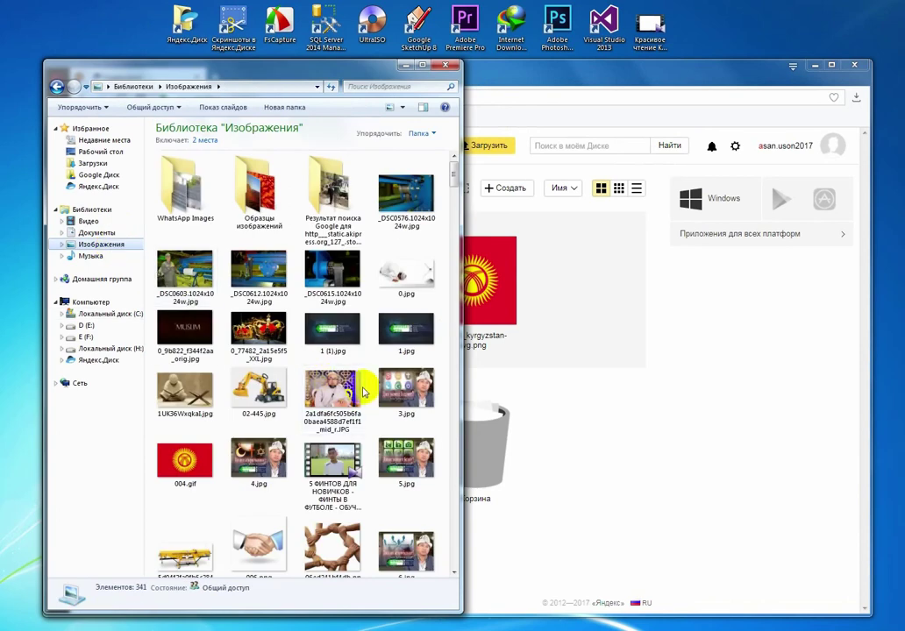
pyautogui.moveTo(184, 388); pyautogui.dragTo(109, 191)
pyautogui.click(108, 187)
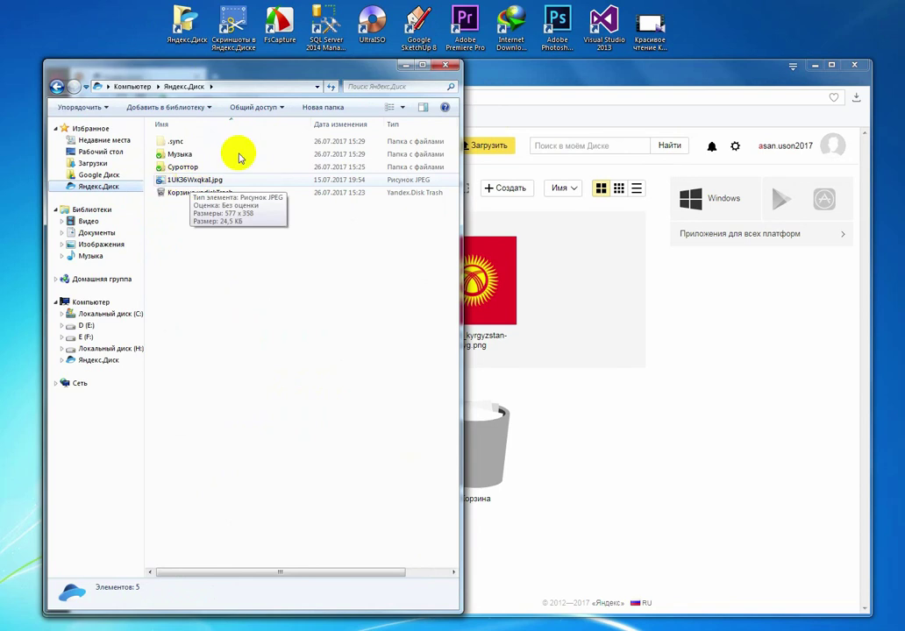
pyautogui.click(402, 107)
pyautogui.click(430, 63)
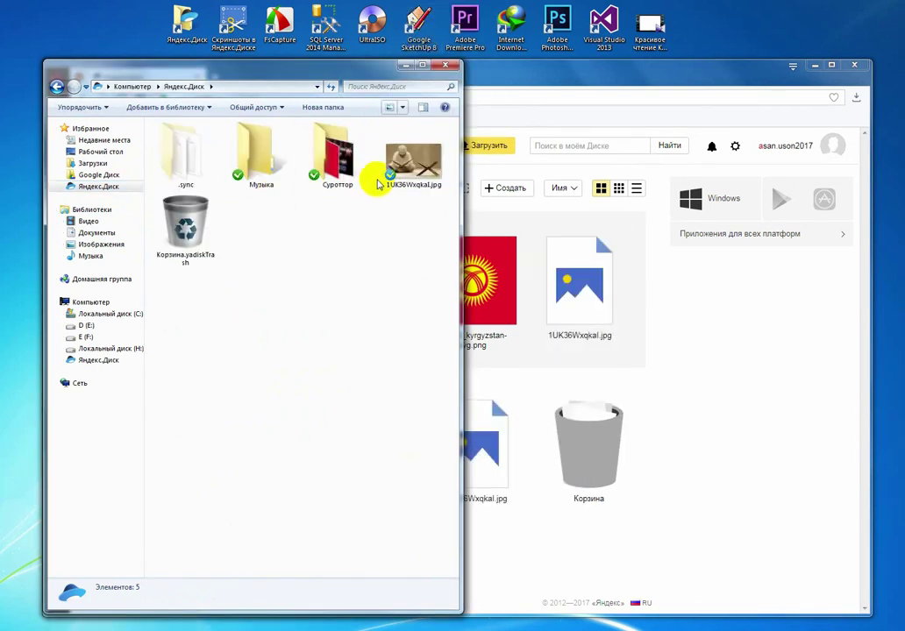
pyautogui.moveTo(396, 180); pyautogui.dragTo(337, 175)
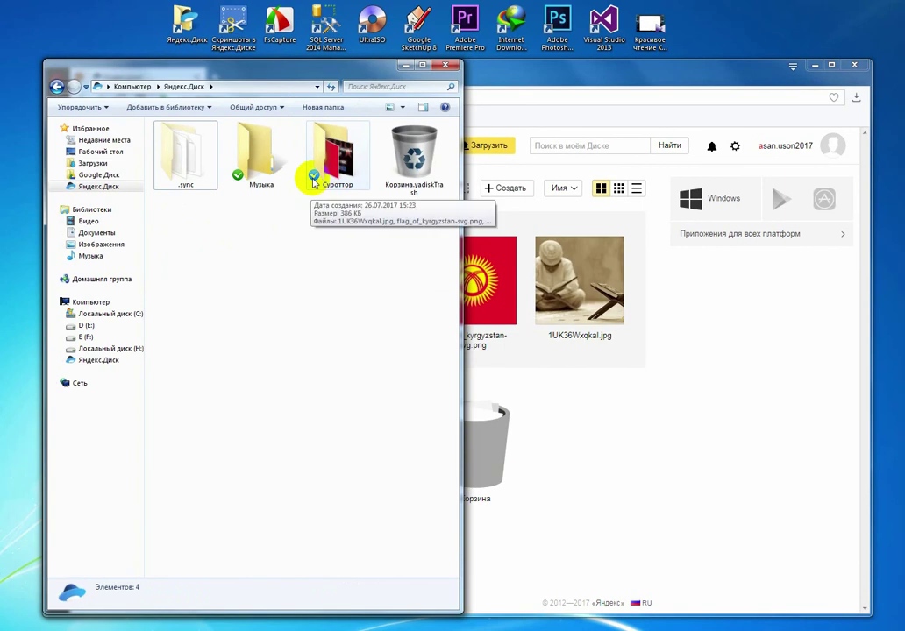
# Step: Move the long-named portrait photo from Изображения into Яндекс.Диск, then into Суроттор
pyautogui.click(116, 242)
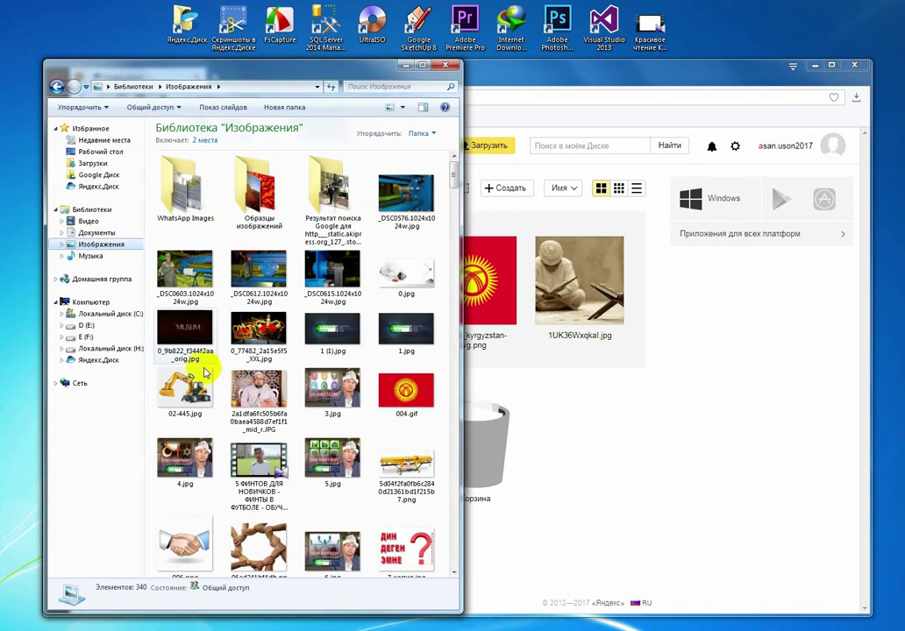
pyautogui.click(256, 397)
pyautogui.moveTo(255, 396); pyautogui.dragTo(90, 186)
pyautogui.click(96, 186)
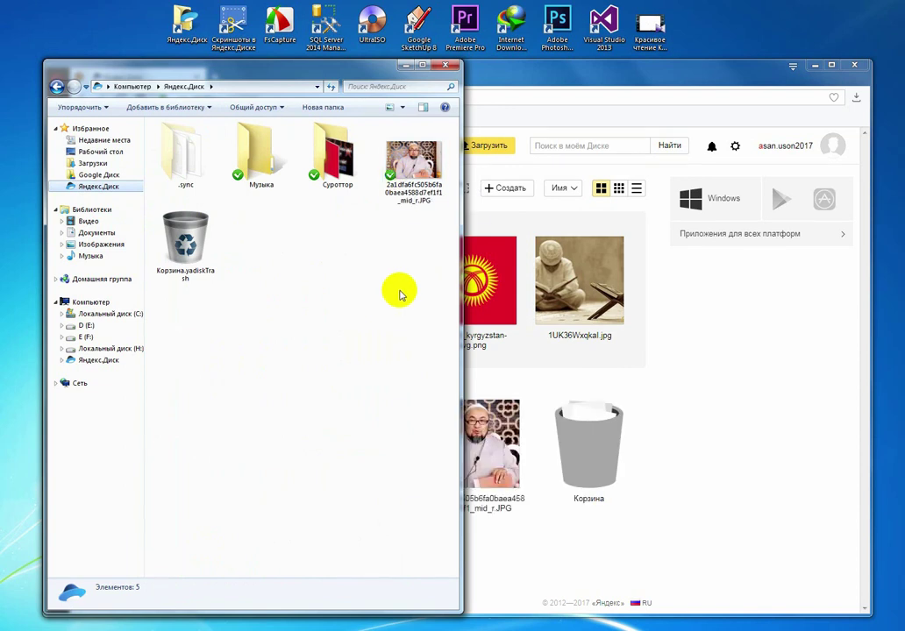
pyautogui.moveTo(412, 162); pyautogui.dragTo(349, 175)
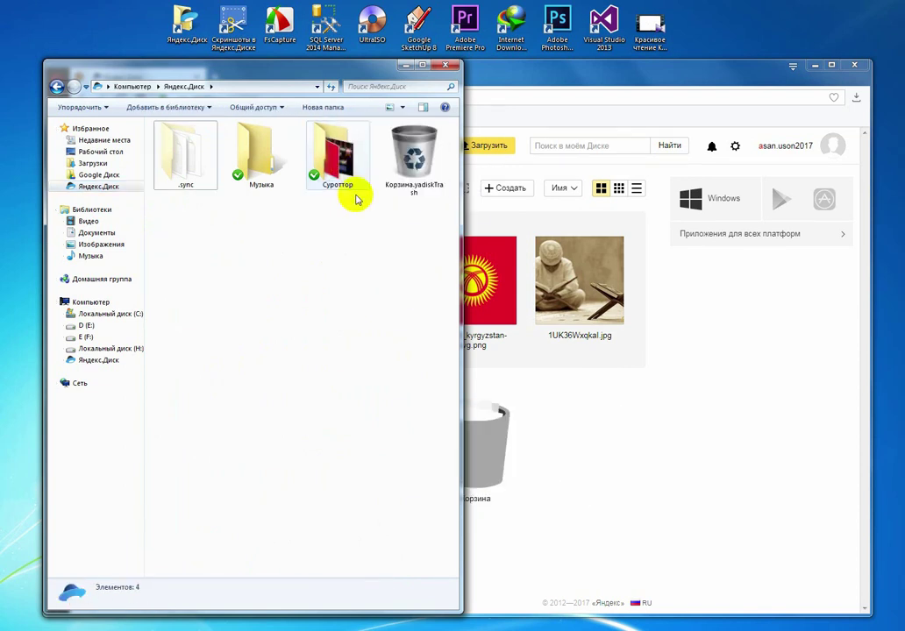
# Step: Check the desktop video's properties, then move 'Красивое чтение Корана...до слез!!!.mp4' into the Яндекс.Диск folder
pyautogui.rightClick(668, 42)
pyautogui.click(688, 392)
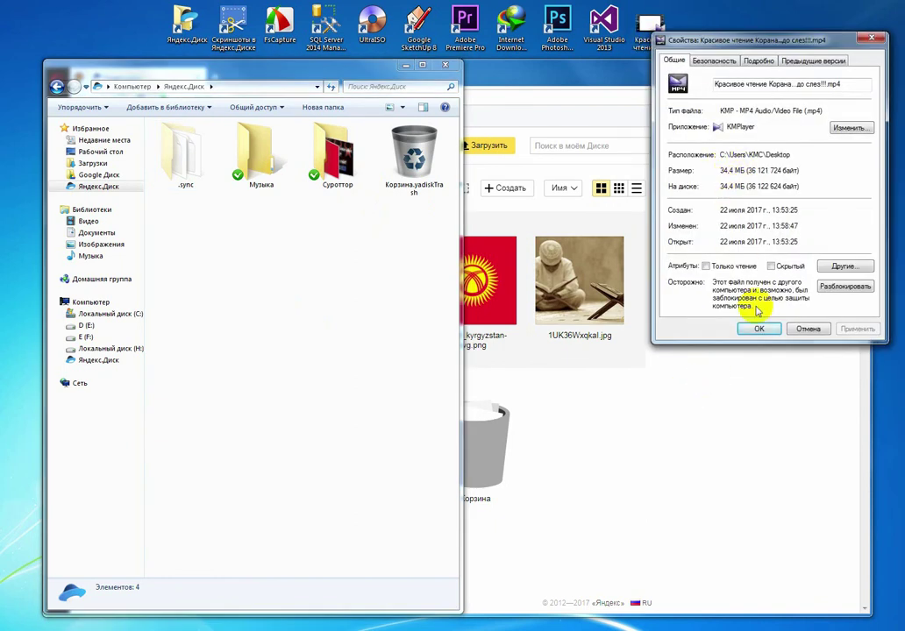
pyautogui.click(758, 332)
pyautogui.moveTo(649, 26); pyautogui.dragTo(330, 249)
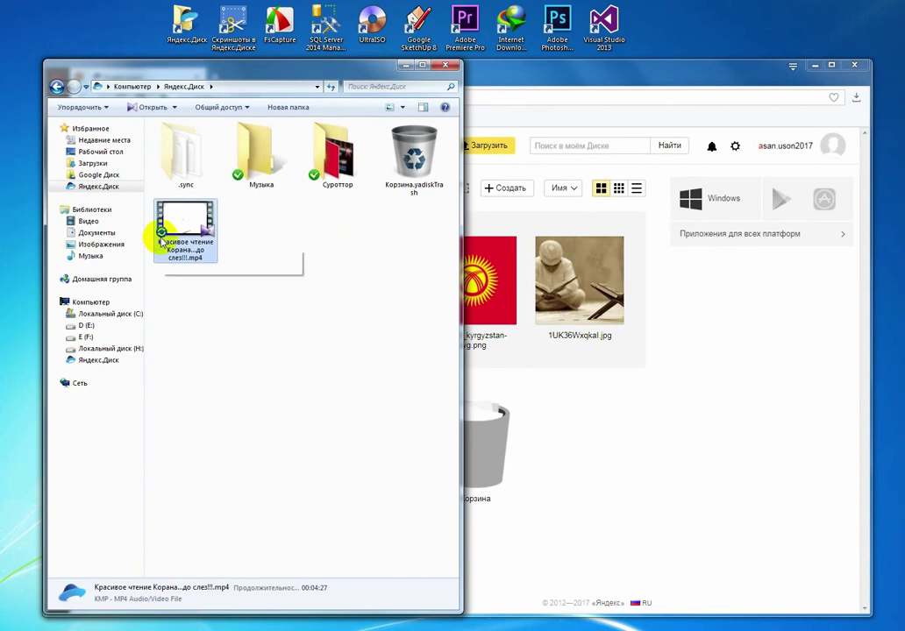
pyautogui.click(504, 180)
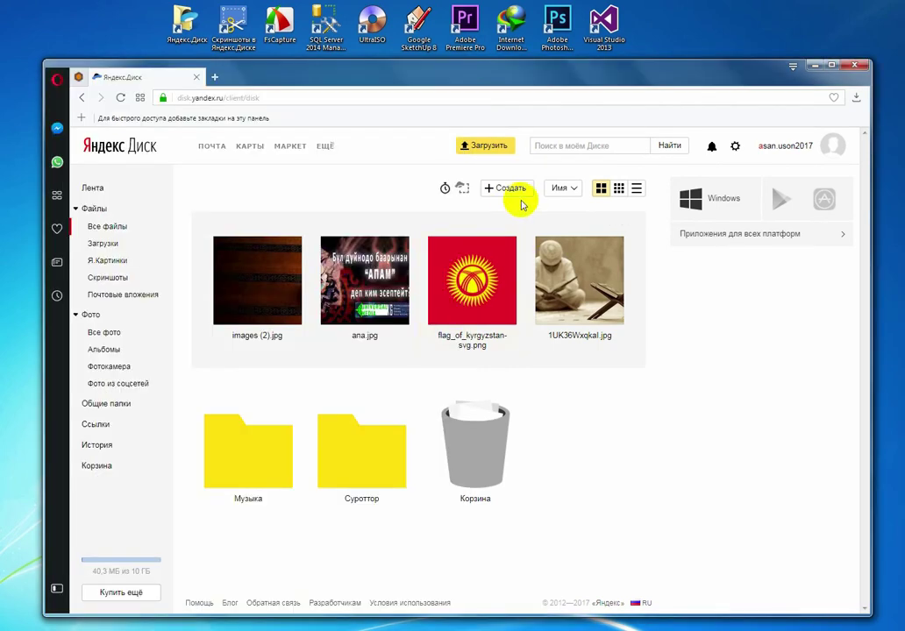
# Step: Create a new Word Online document, rename it 'Тестик Документ', and close its tab
pyautogui.click(519, 189)
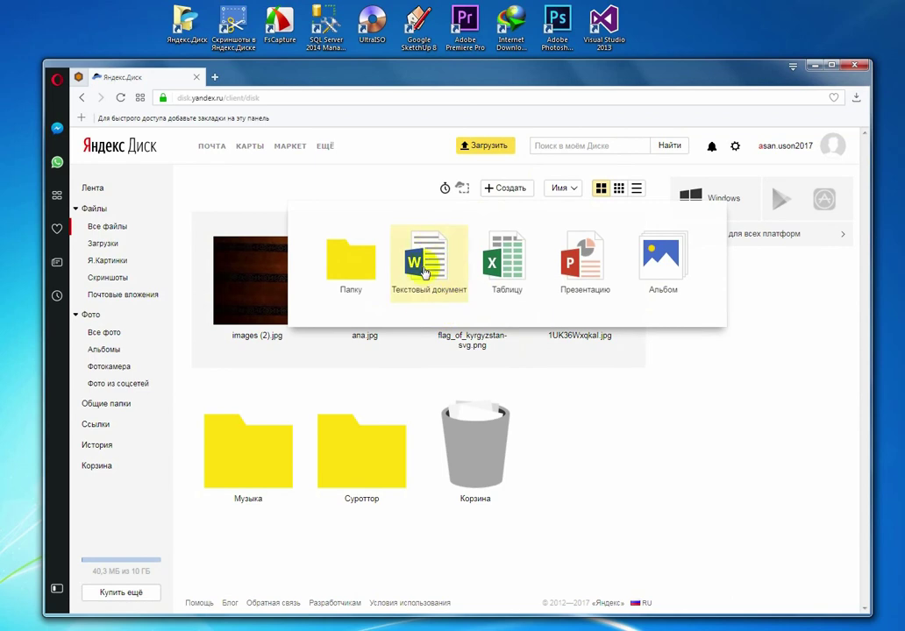
pyautogui.click(448, 283)
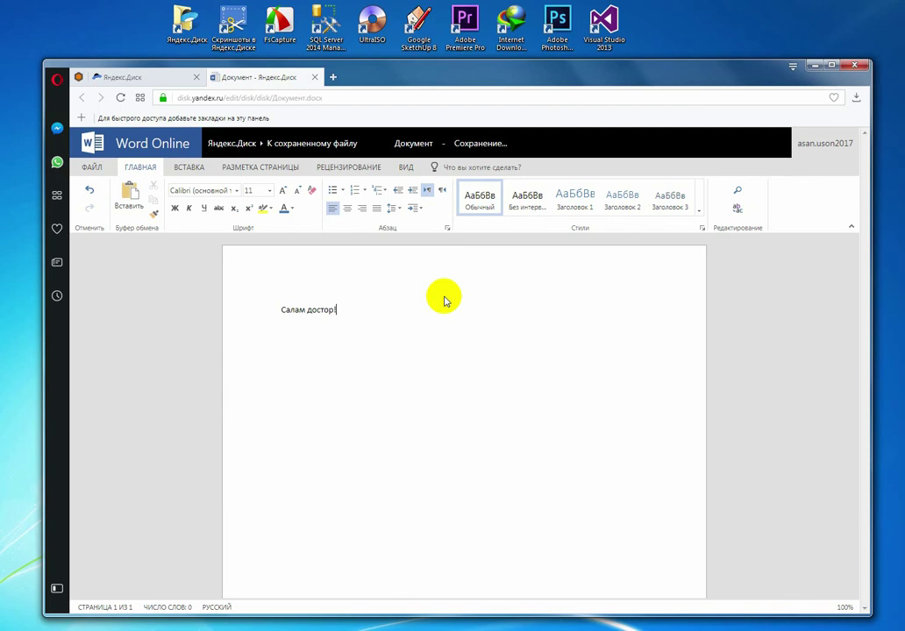
pyautogui.click(91, 167)
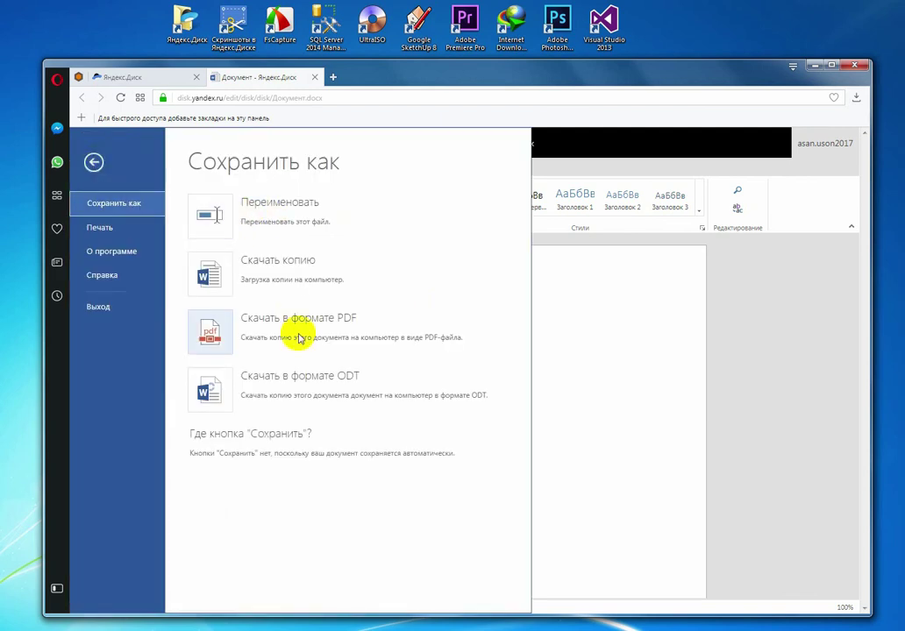
pyautogui.click(234, 219)
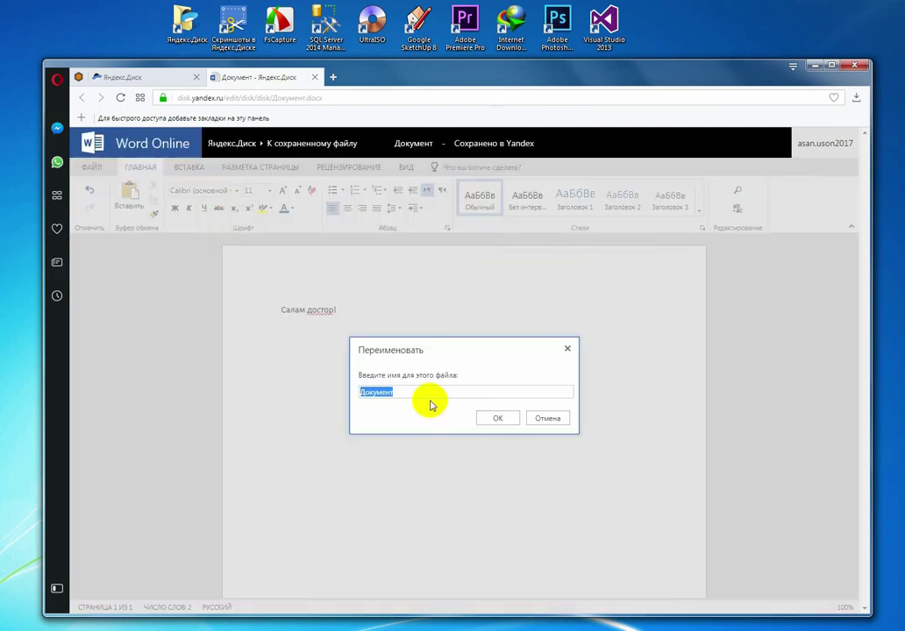
pyautogui.moveTo(410, 394); pyautogui.dragTo(349, 382)
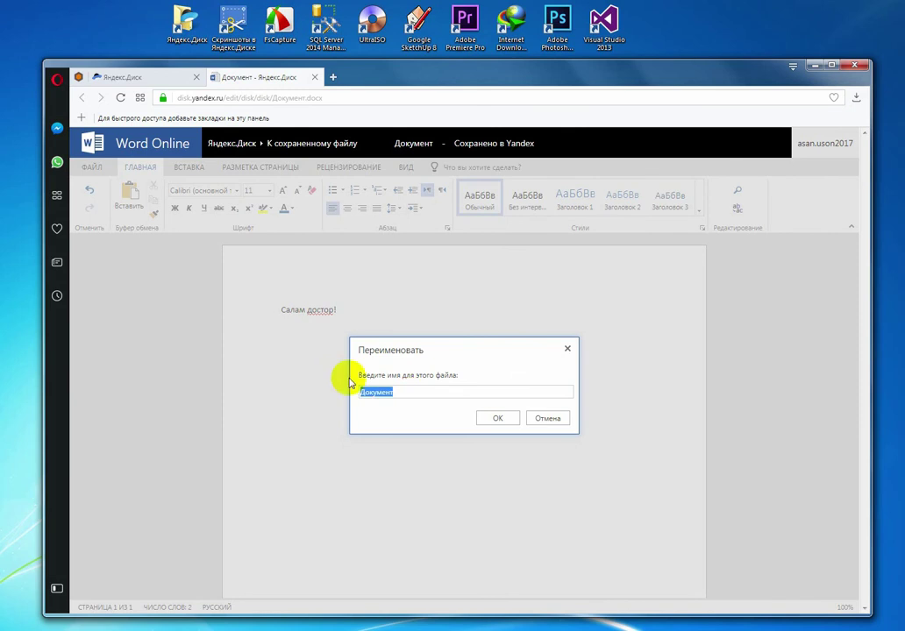
pyautogui.click(360, 392)
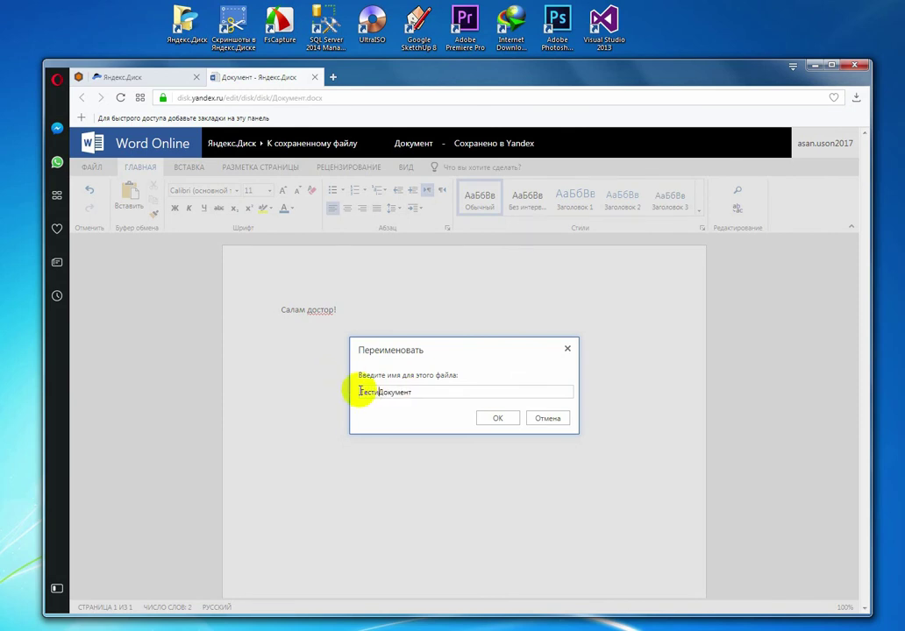
pyautogui.write('Тестик')
pyautogui.click(433, 393)
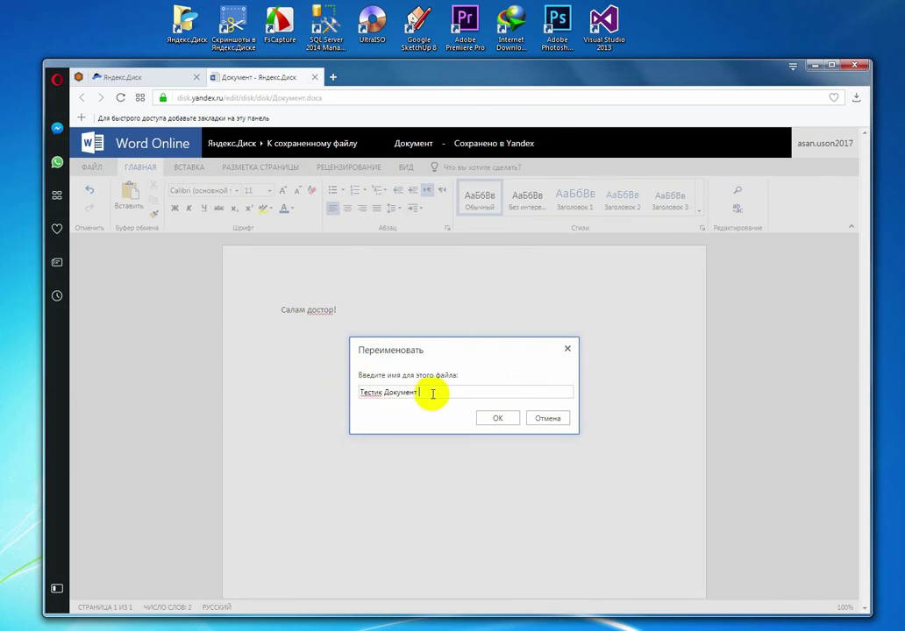
pyautogui.click(493, 420)
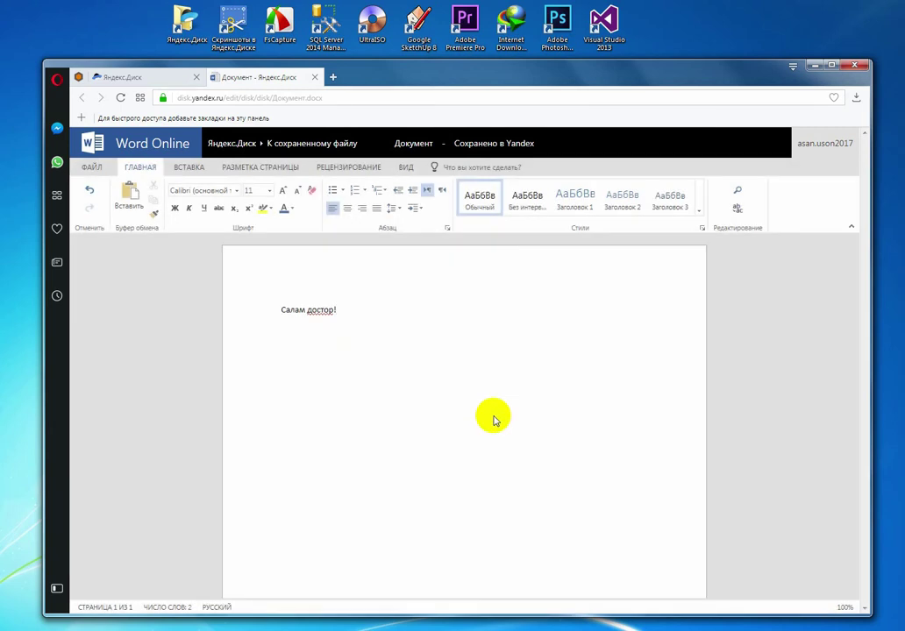
pyautogui.click(314, 77)
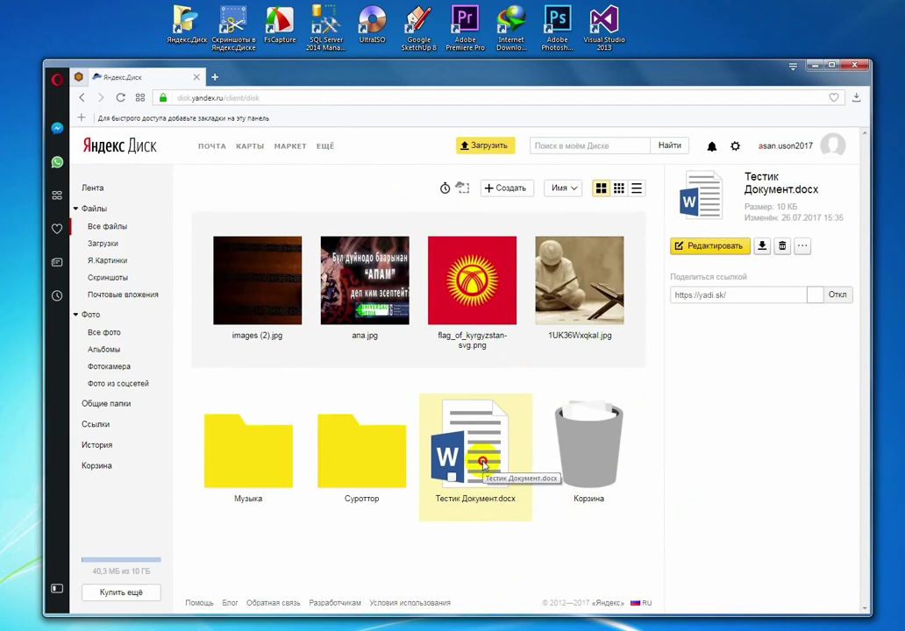
# Step: Open Тестик Документ.docx in the Docviewer and look at its sharing options
pyautogui.doubleClick(483, 464)
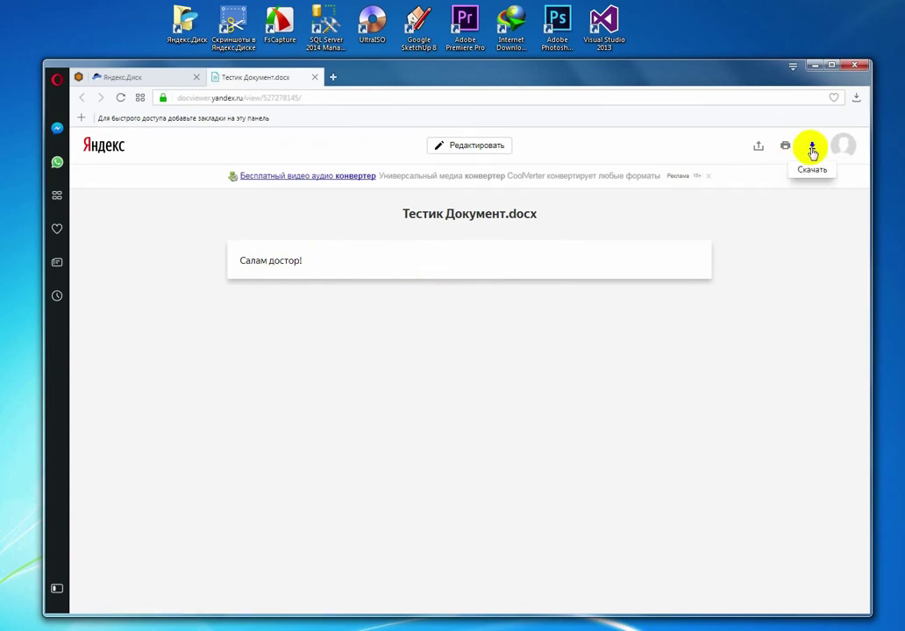
pyautogui.click(757, 147)
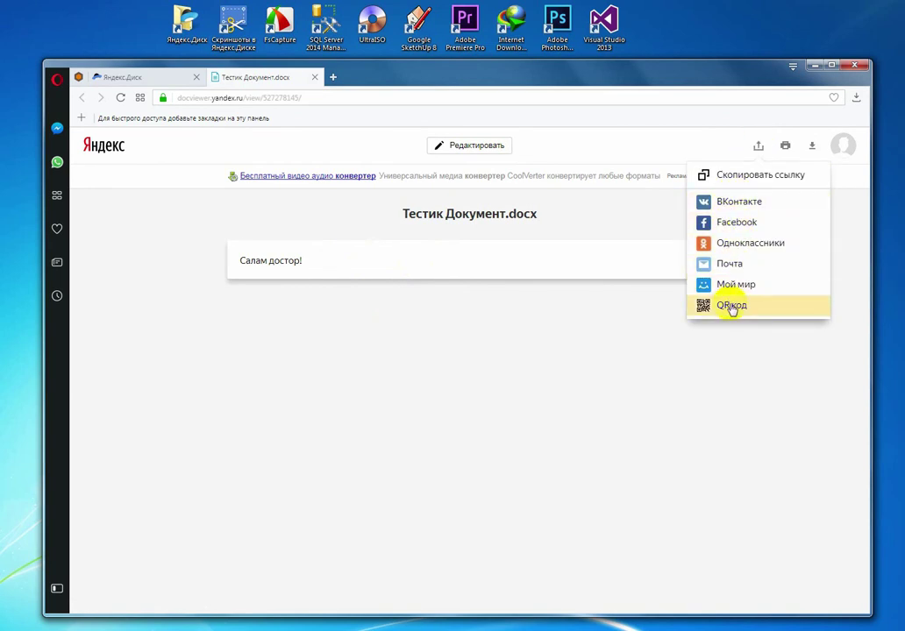
pyautogui.click(792, 138)
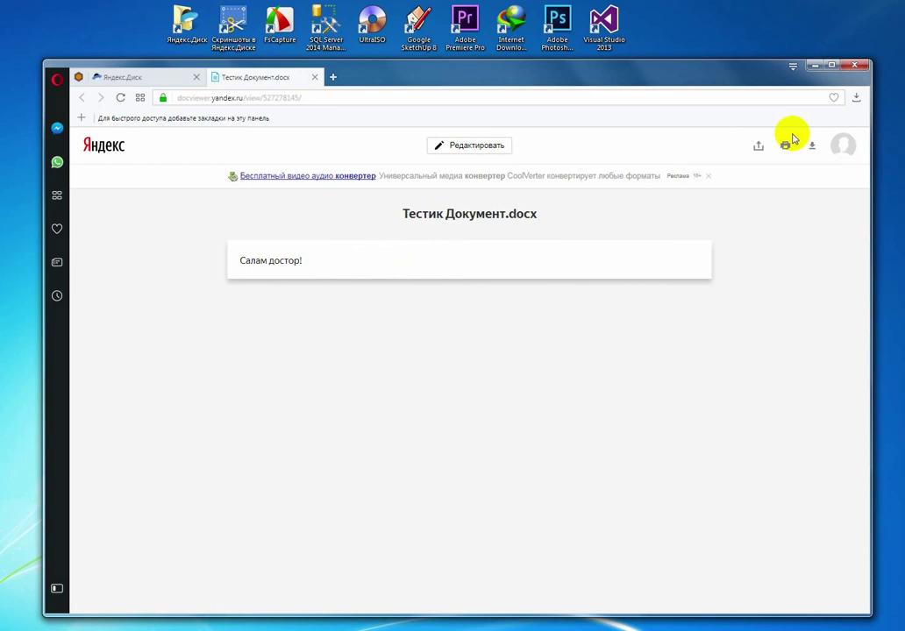
# Step: Try the print and download options, cancelling both, then send the document to editing
pyautogui.click(785, 142)
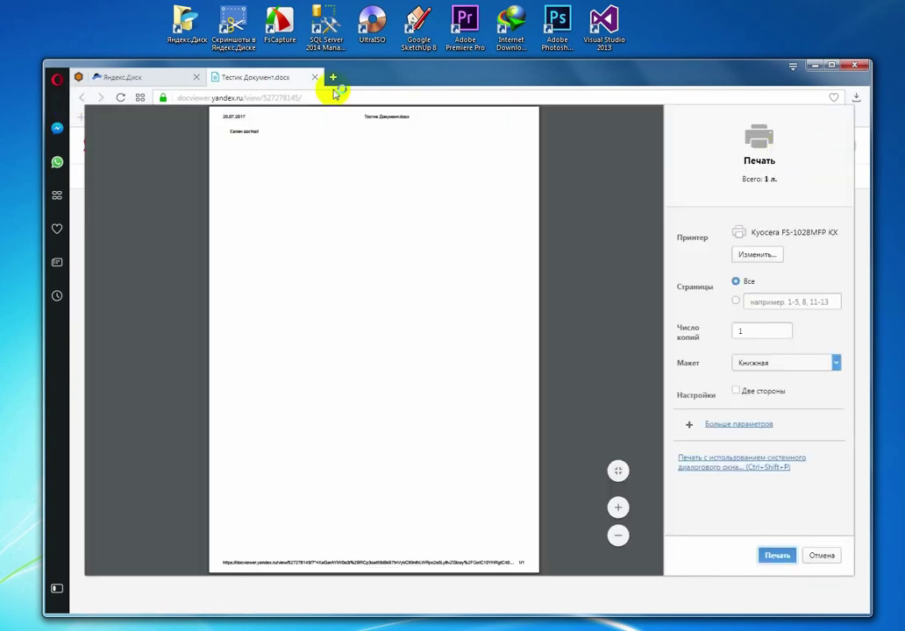
pyautogui.click(818, 556)
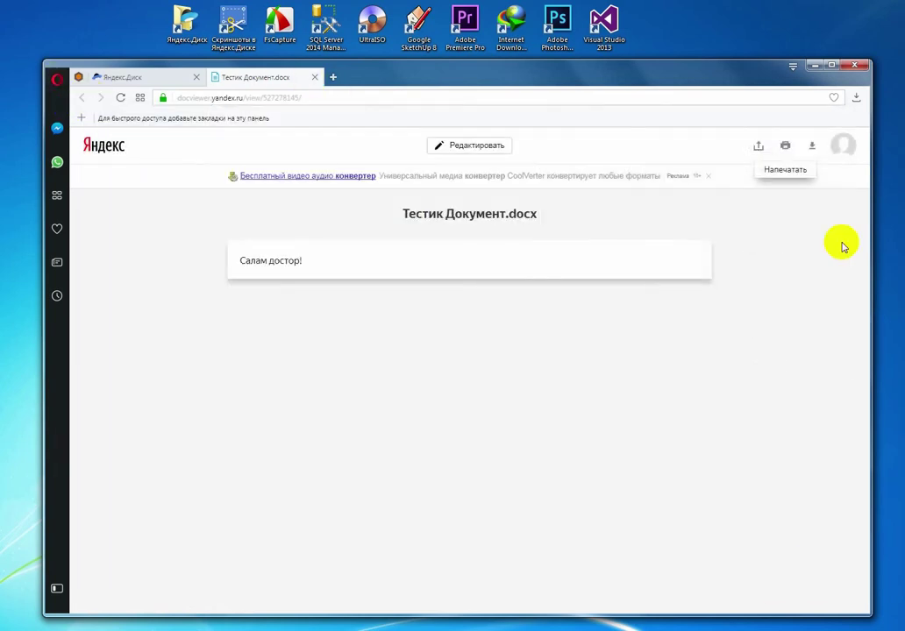
pyautogui.click(811, 144)
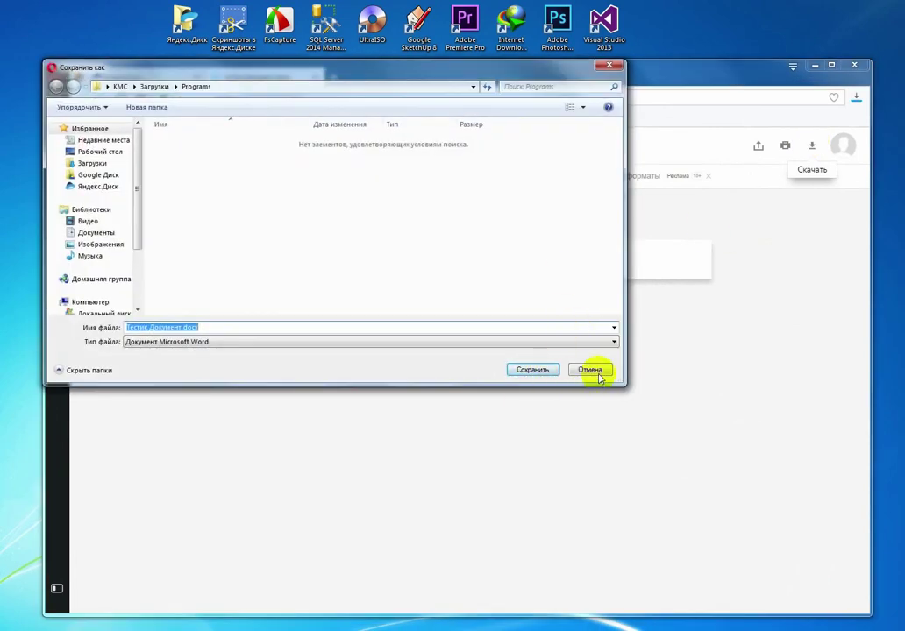
pyautogui.click(590, 372)
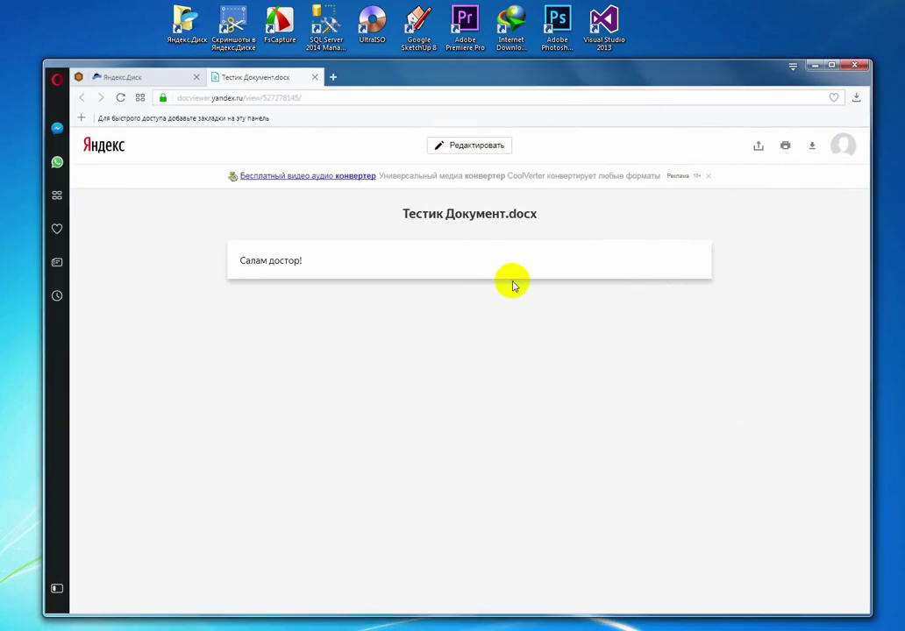
pyautogui.click(476, 147)
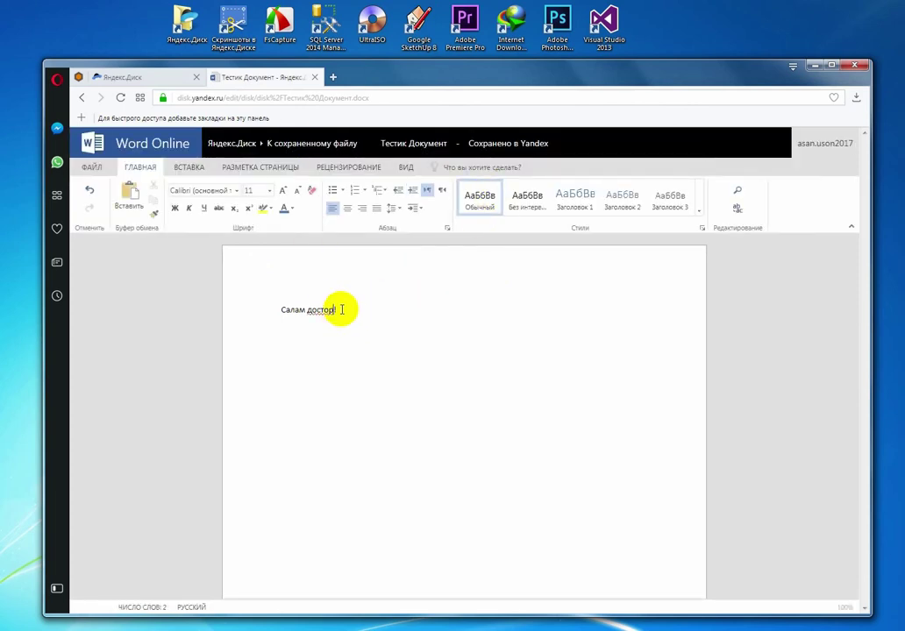
# Step: Make the 'Салам достор!' line centred and bold
pyautogui.moveTo(345, 309); pyautogui.dragTo(307, 173)
pyautogui.click(348, 208)
pyautogui.click(176, 208)
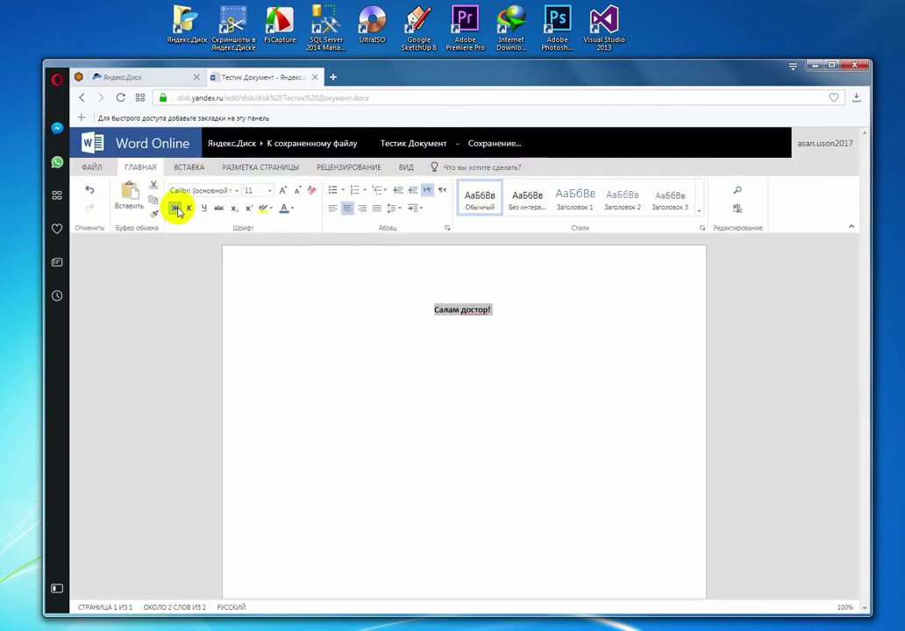
# Step: Look at the ВСТАВКА and РАЗМЕТКА СТРАНИЦЫ tabs, then return to Disk and select the mp4 video
pyautogui.click(169, 169)
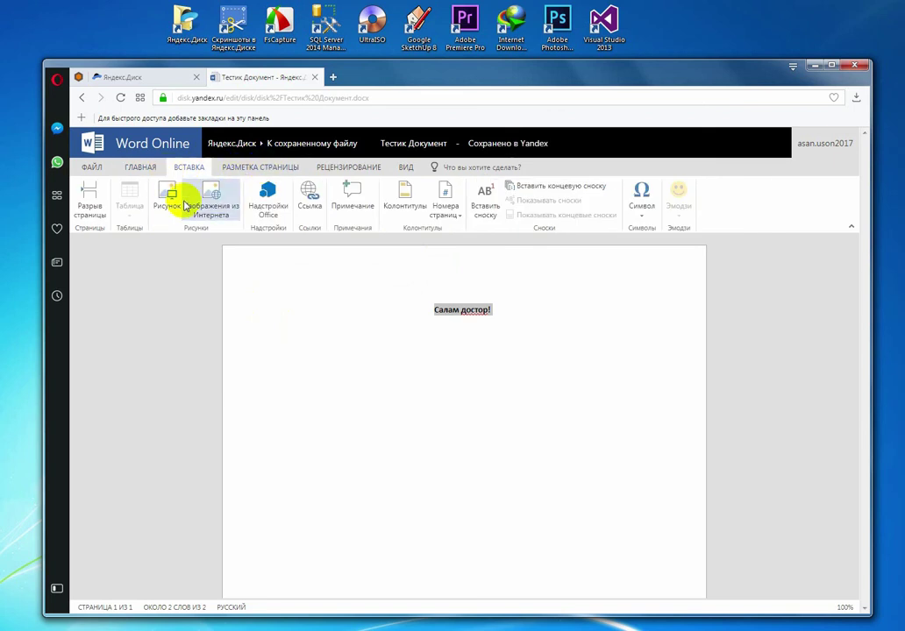
pyautogui.click(254, 166)
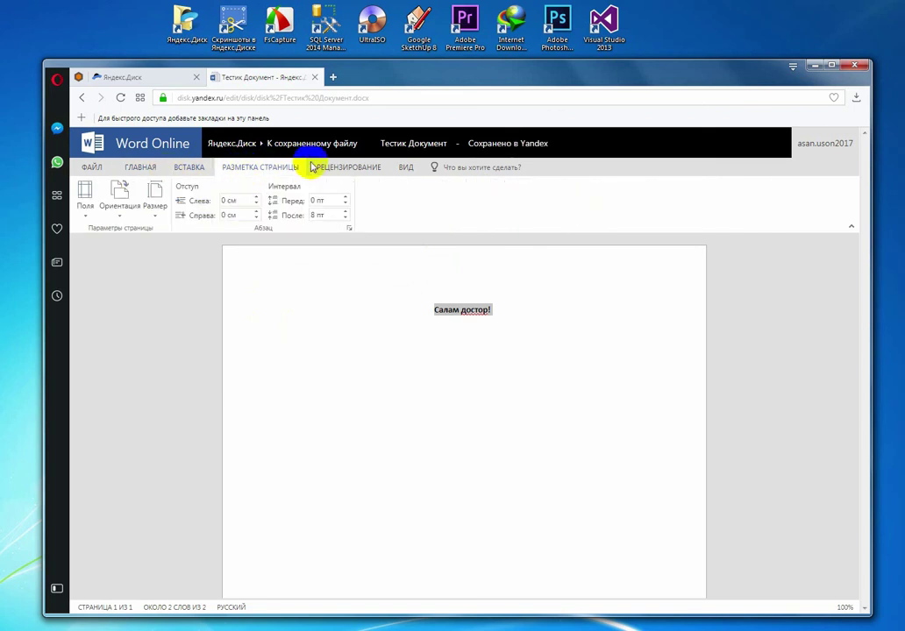
pyautogui.click(305, 145)
pyautogui.click(471, 408)
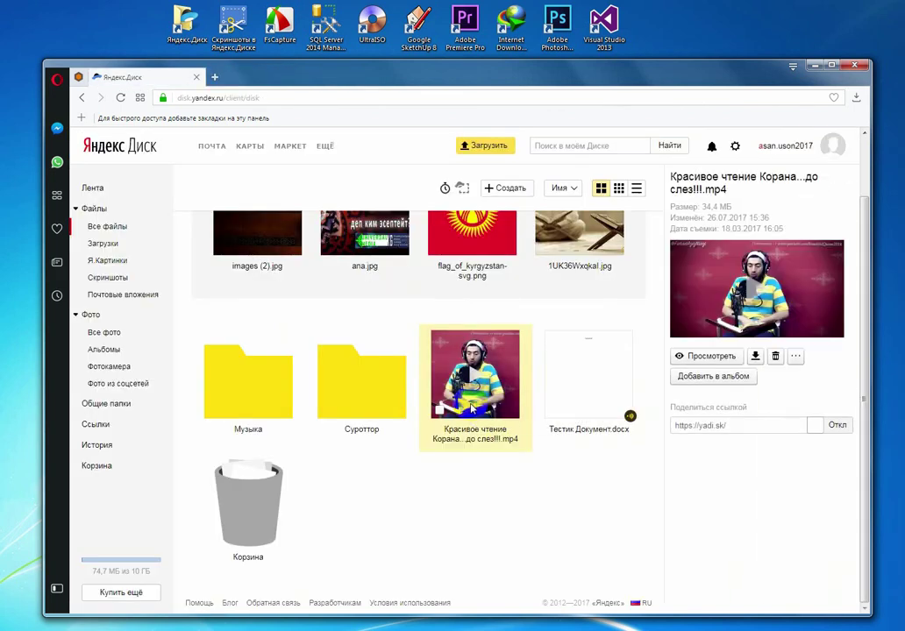
# Step: Play the uploaded mp4 video, close the player, and open the 'Купить ещё' storage page
pyautogui.doubleClick(471, 408)
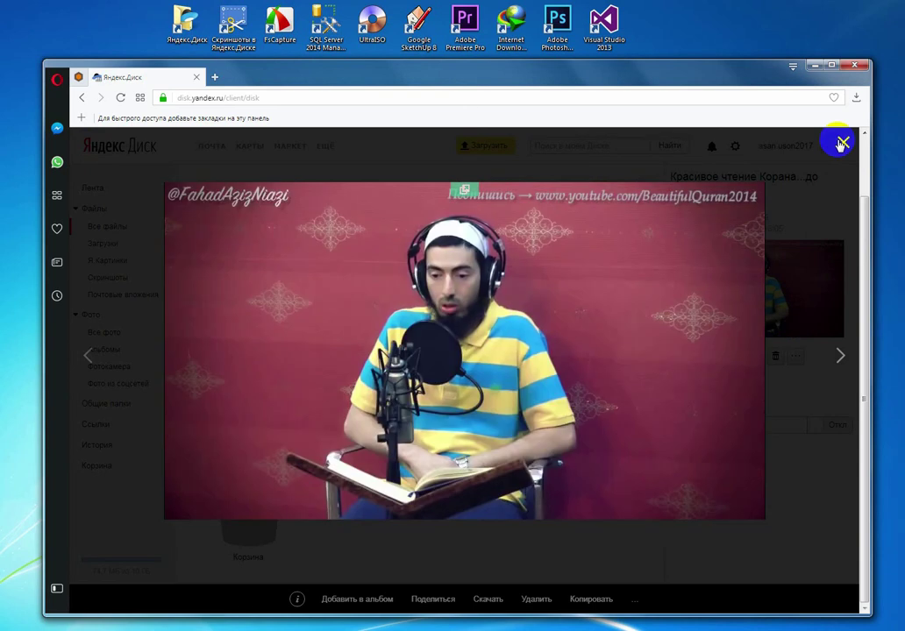
pyautogui.moveTo(738, 305)
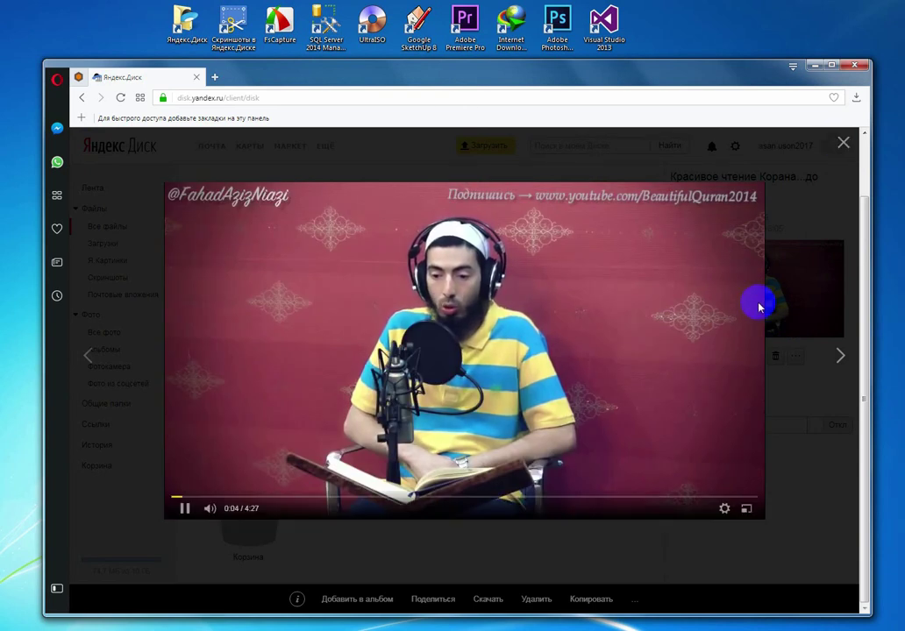
pyautogui.click(843, 142)
pyautogui.click(130, 592)
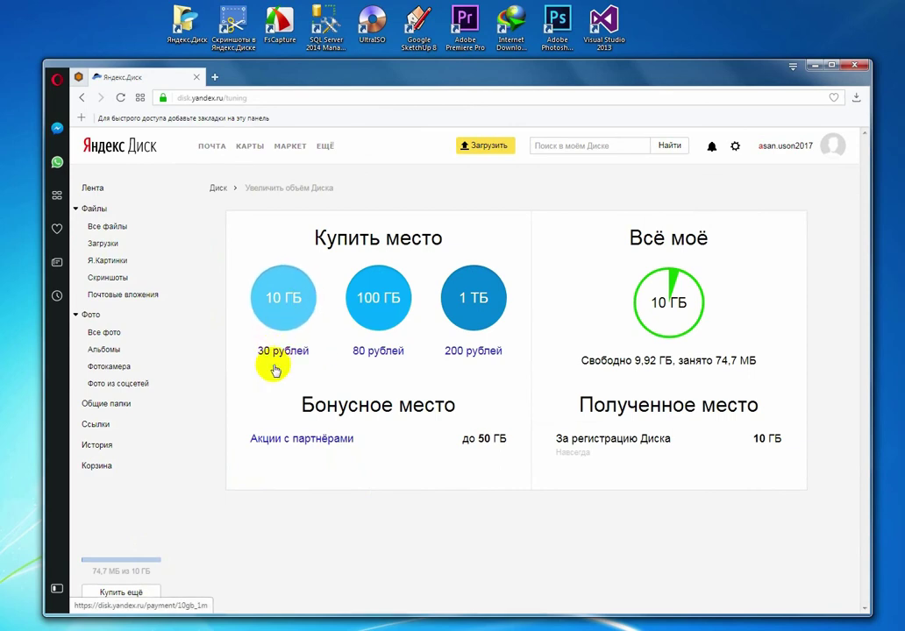
# Step: Go to the Лента feed and switch the added video's public link from Откл to Вкл
pyautogui.click(389, 300)
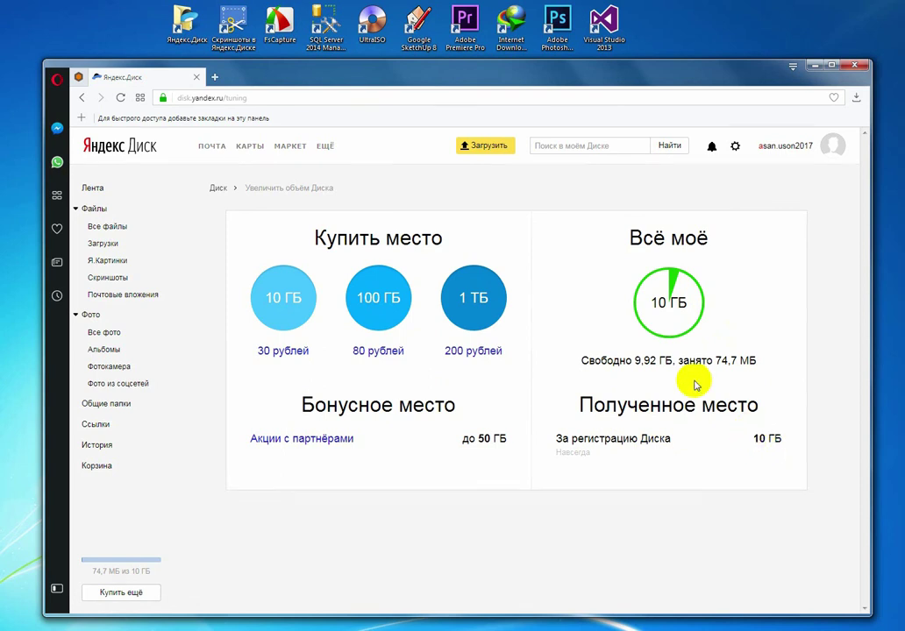
pyautogui.click(95, 188)
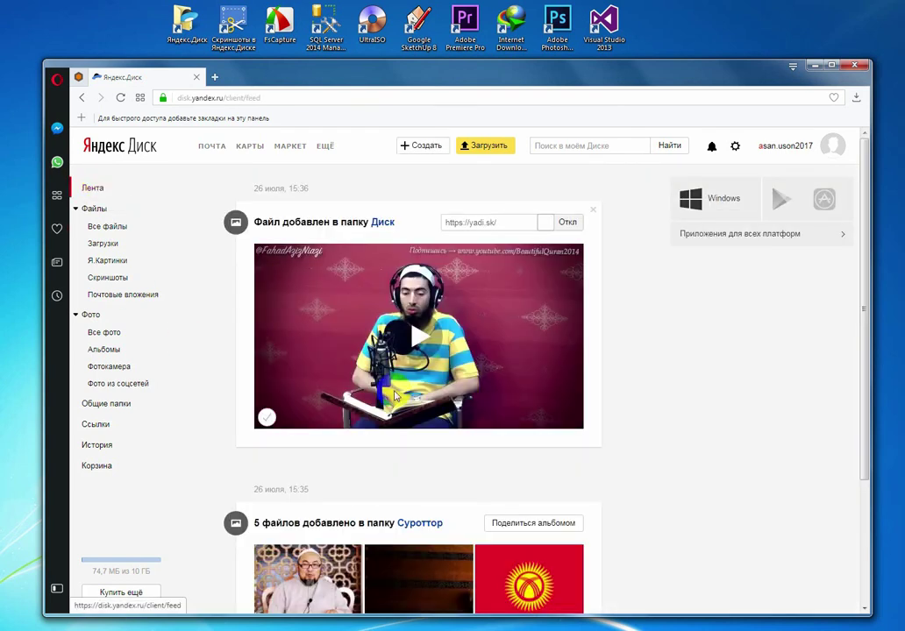
pyautogui.scroll(-2, 558, 425)
pyautogui.scroll(2, 558, 426)
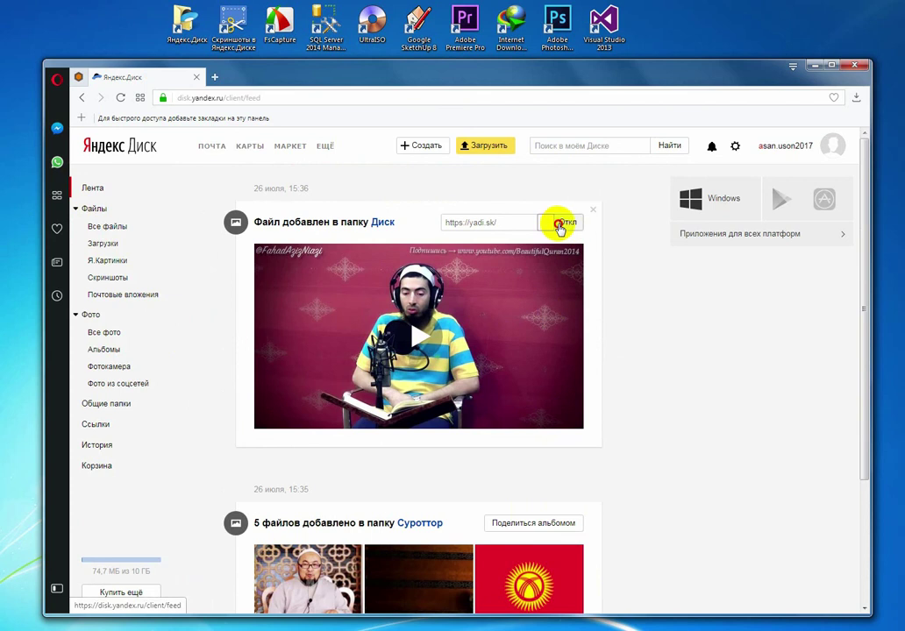
pyautogui.click(559, 224)
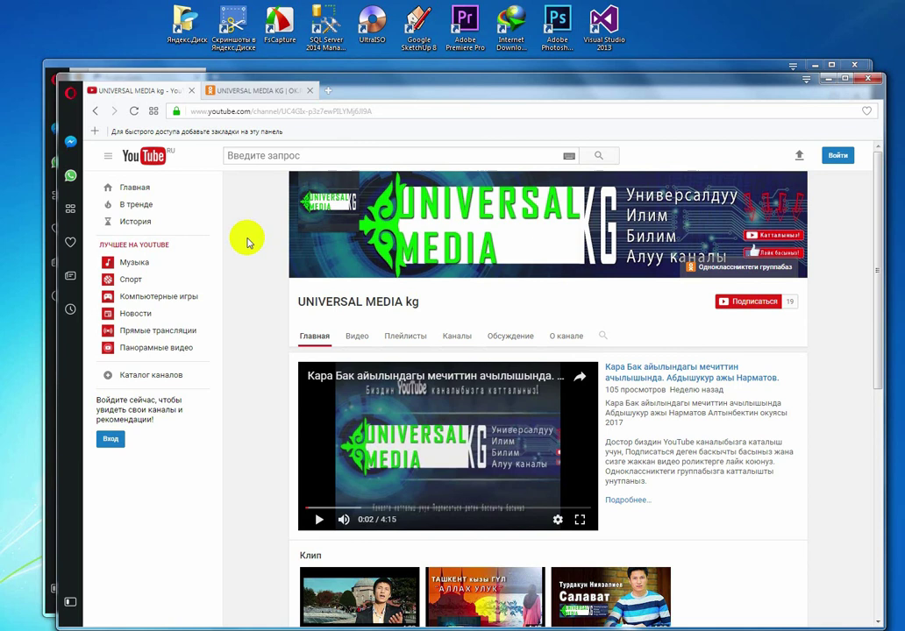
# Step: Scroll through the UNIVERSAL MEDIA KG pages on YouTube and Odnoklassniki
pyautogui.scroll(-3, 247, 242)
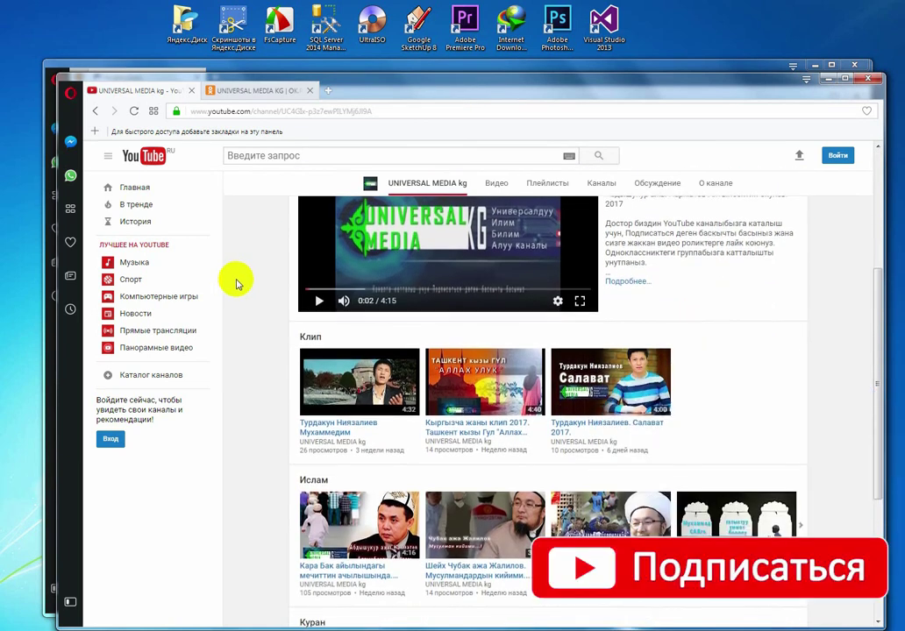
pyautogui.scroll(3, 238, 284)
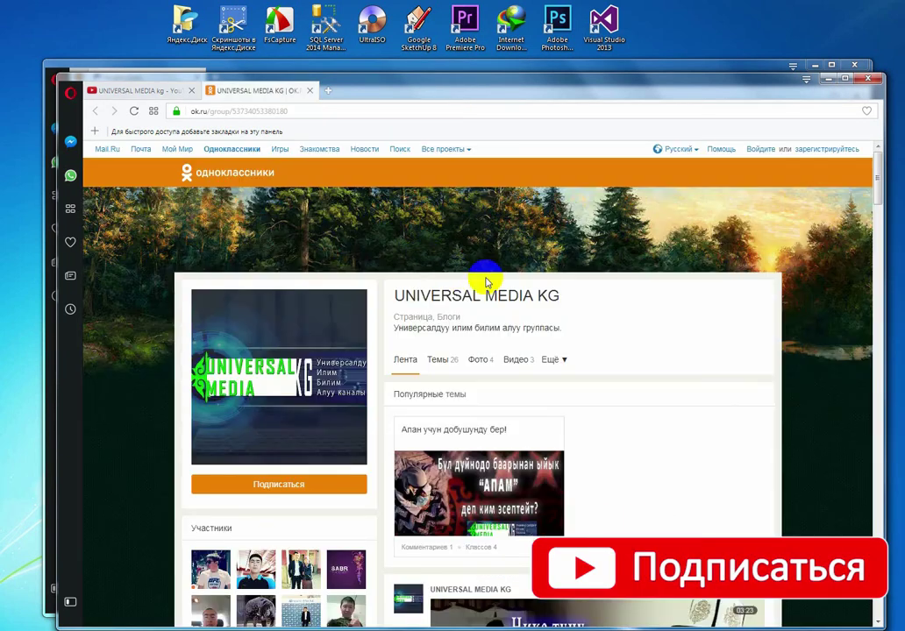
pyautogui.scroll(-3, 664, 327)
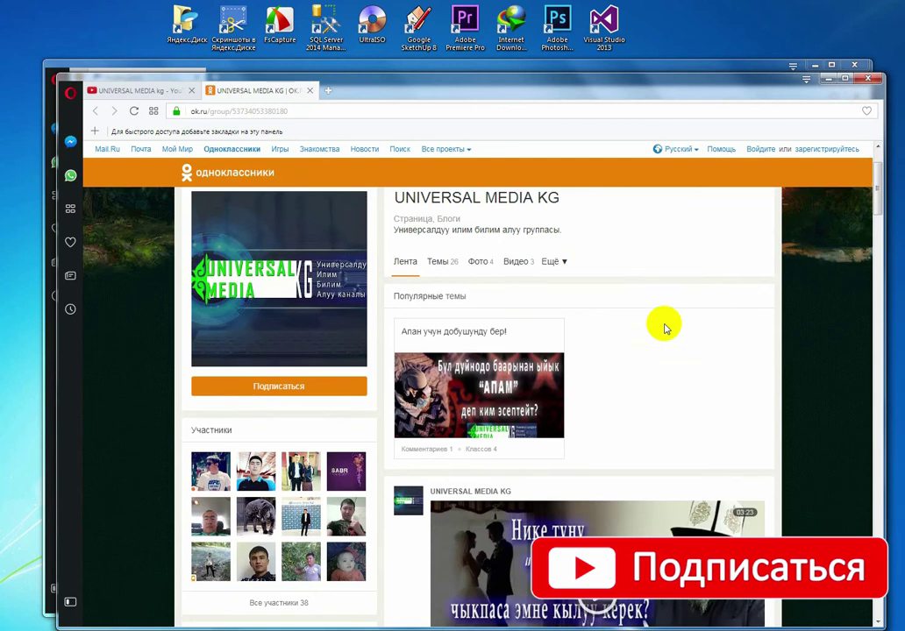